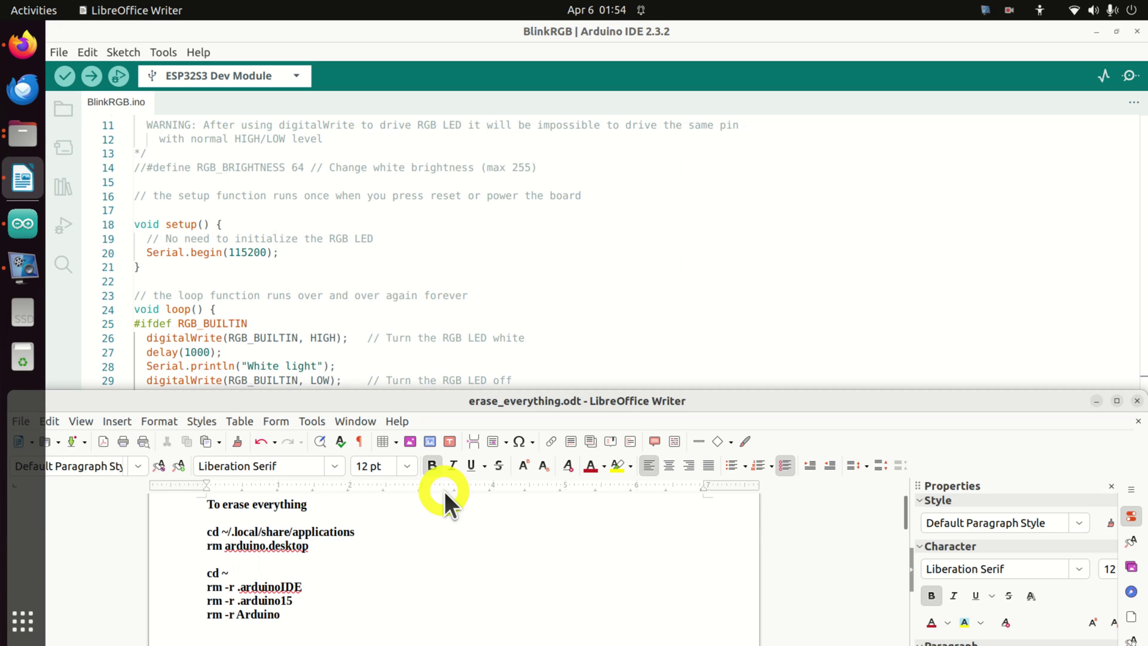
Step: Launch Terminal from the application search and resize it across the upper screen
click(20, 622)
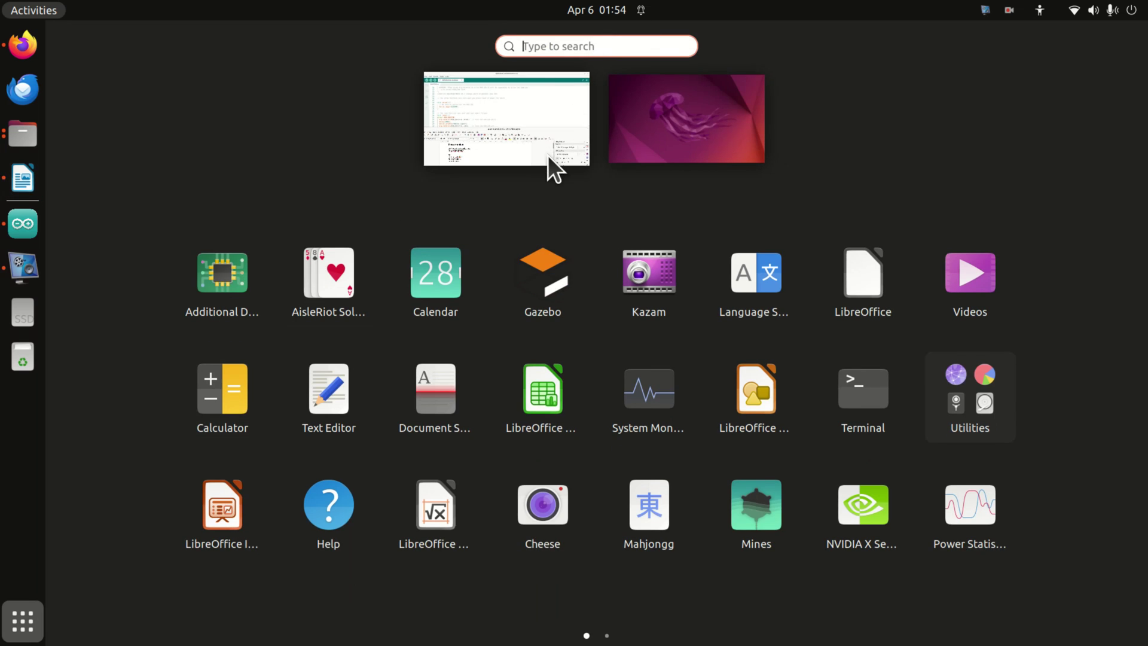
text(ter)
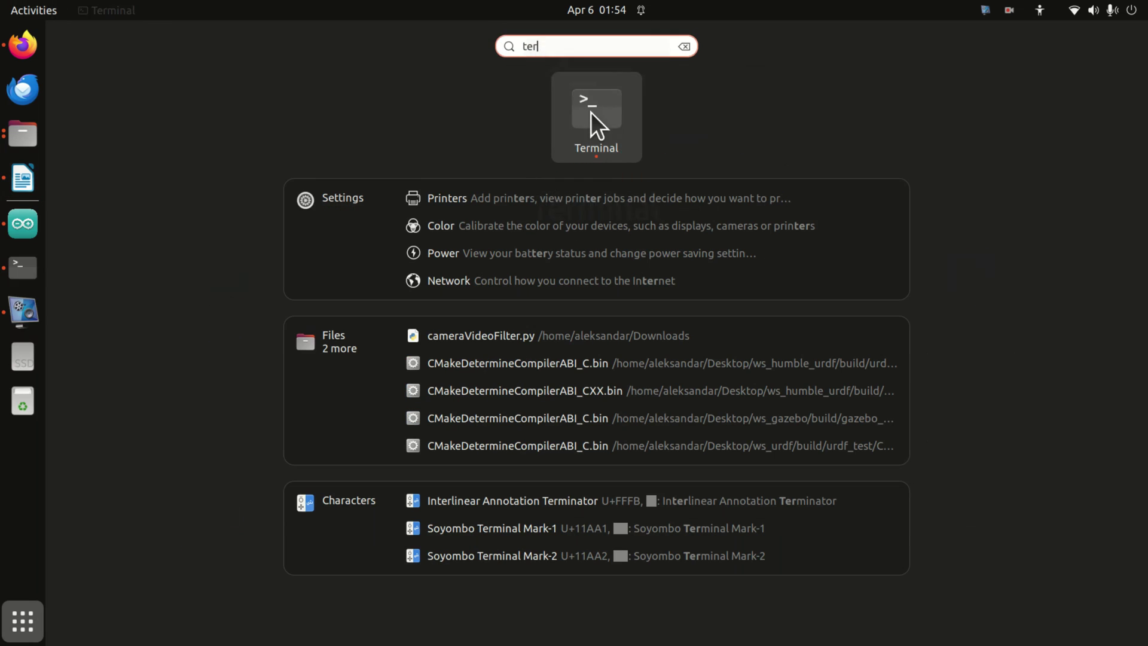
click(591, 112)
mouse_move(417, 538)
mouse_down()
mouse_move(422, 350)
mouse_move(420, 388)
mouse_up()
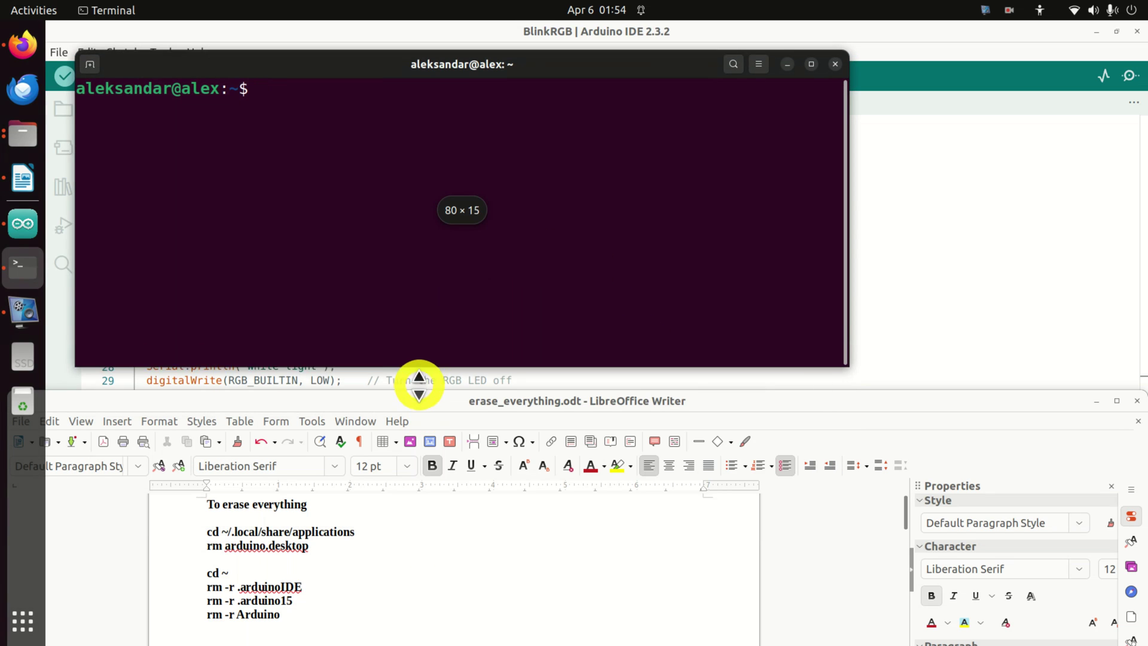
drag(847, 191, 1134, 191)
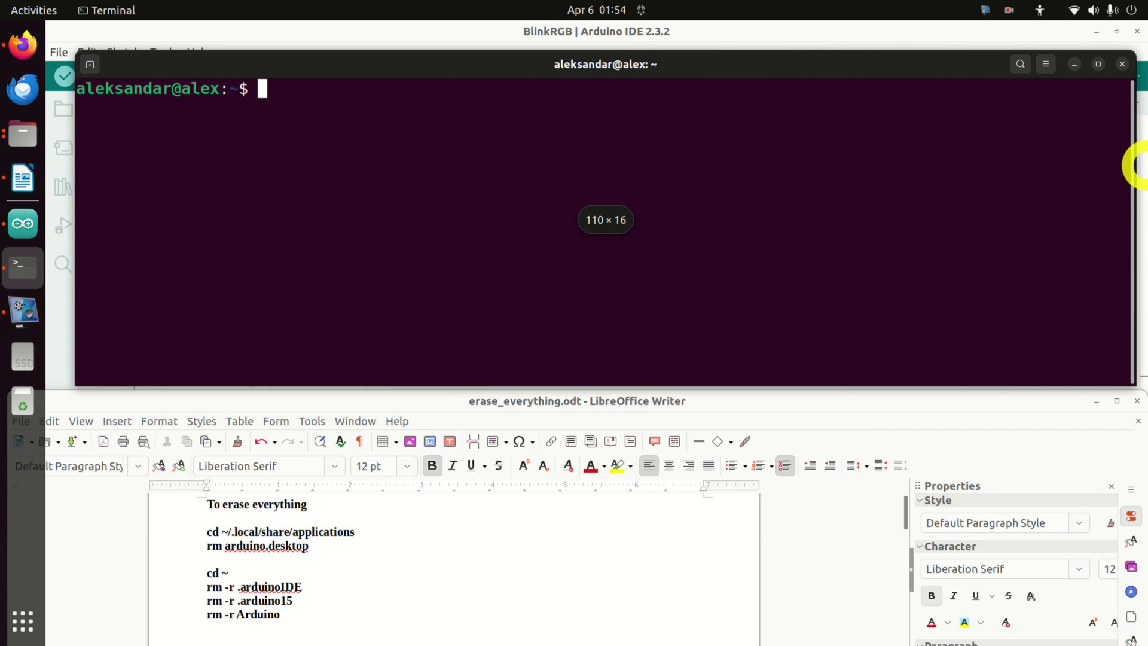
drag(641, 56, 603, 35)
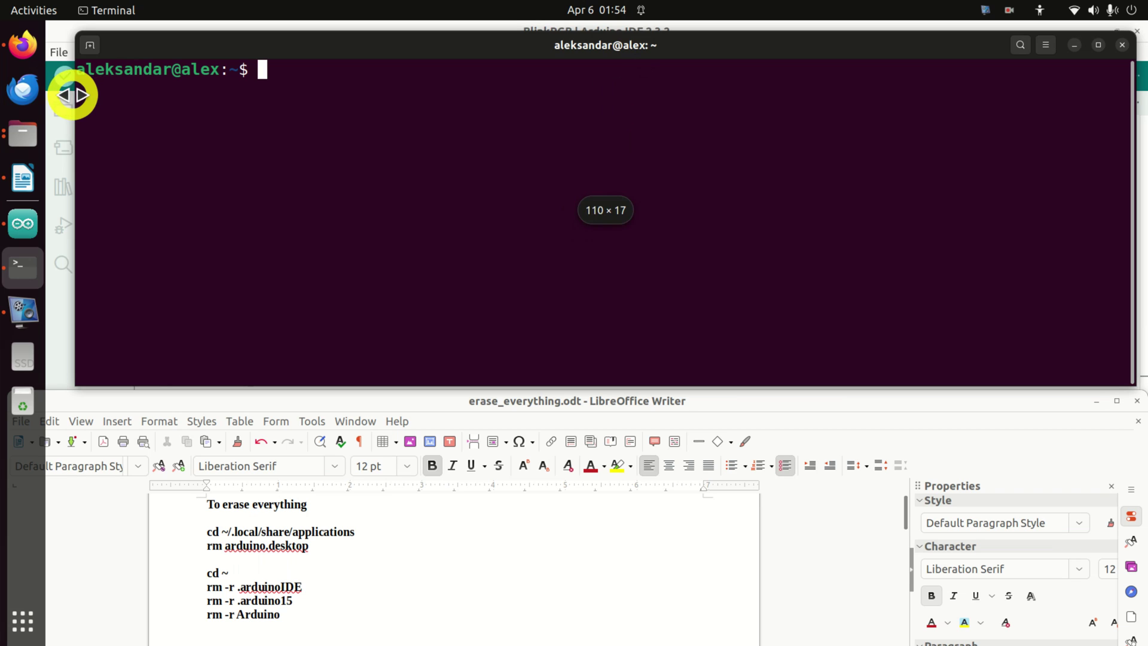
drag(75, 94, 40, 99)
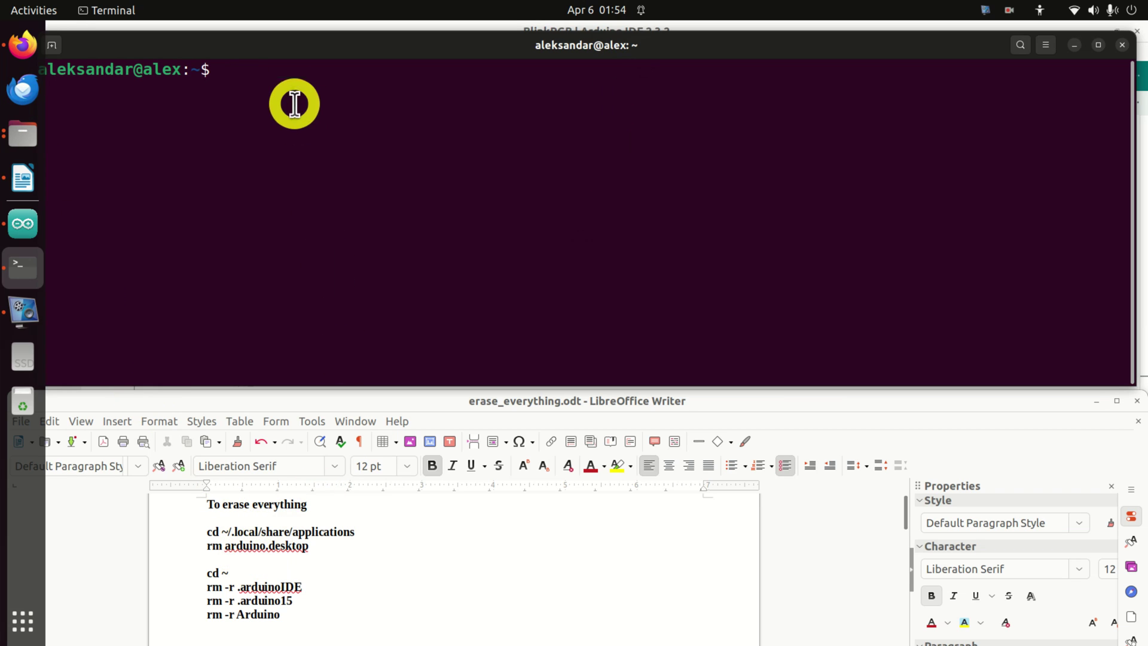
text(cd ~)
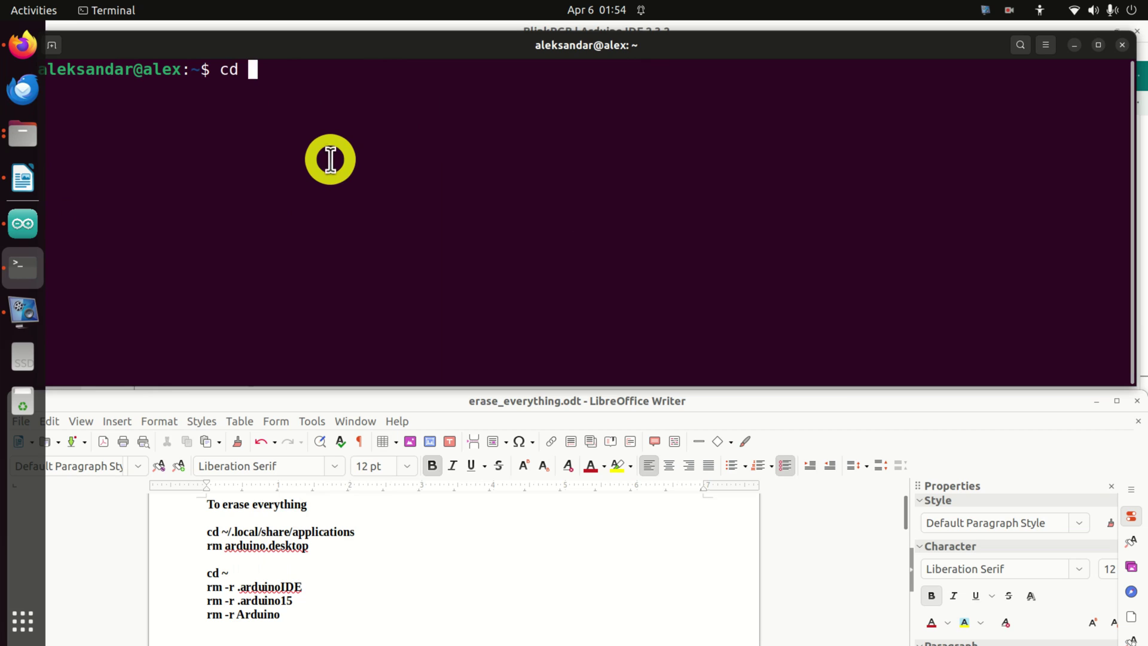
Step: Run cd ~, pwd and ls -l to show a detailed home folder listing
key(Return)
text(pw)
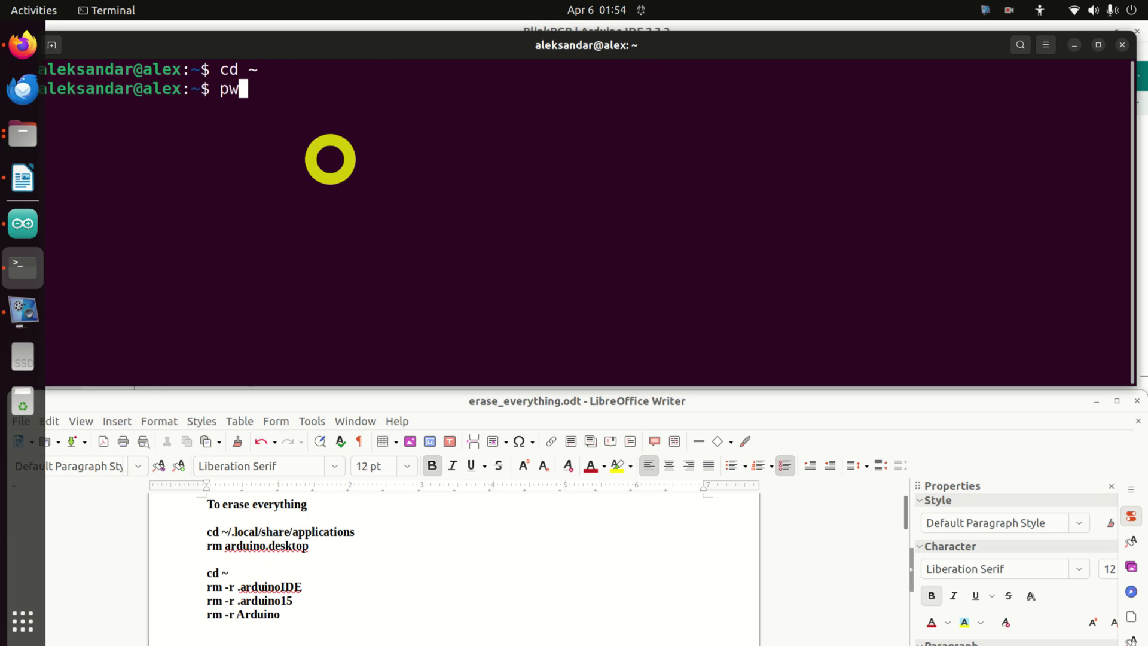
text(d)
key(Return)
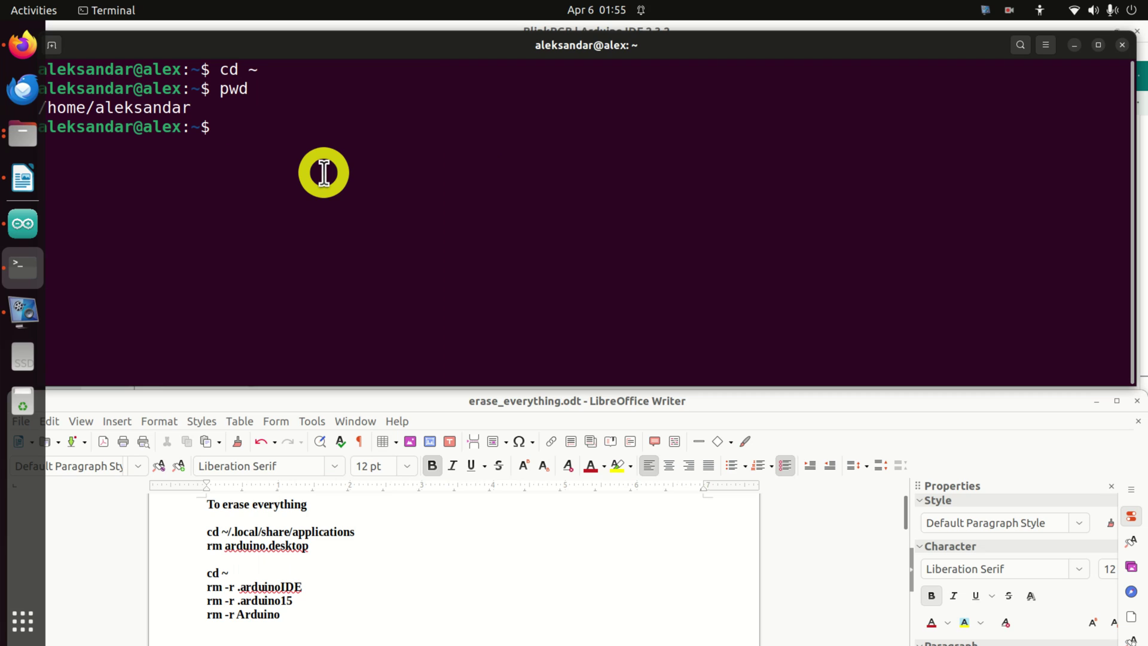
text(ls)
text( -l)
key(Return)
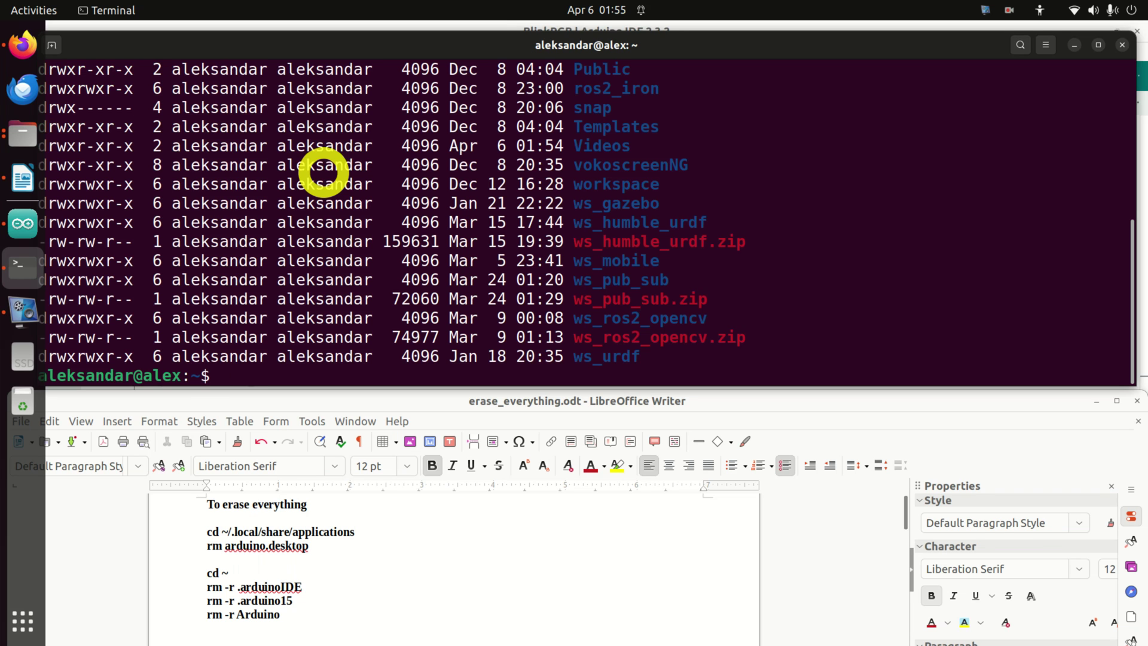
scroll(538, 280, up, 3)
scroll(538, 280, up, 3)
scroll(628, 260, up, 2)
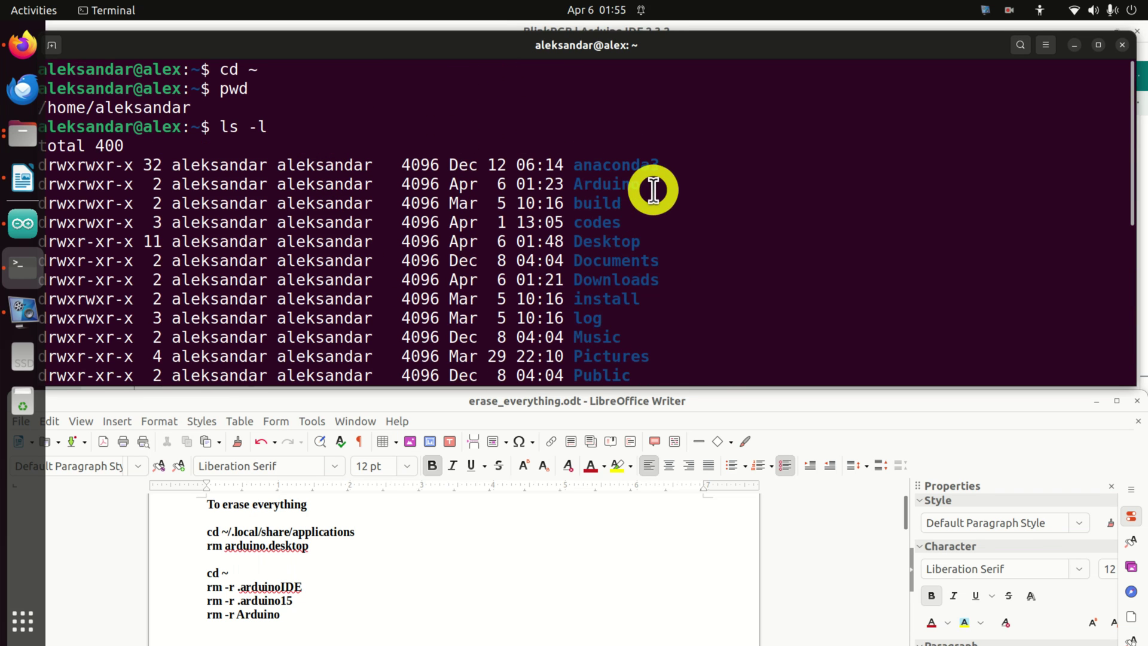
scroll(664, 184, down, 5)
scroll(628, 216, down, 5)
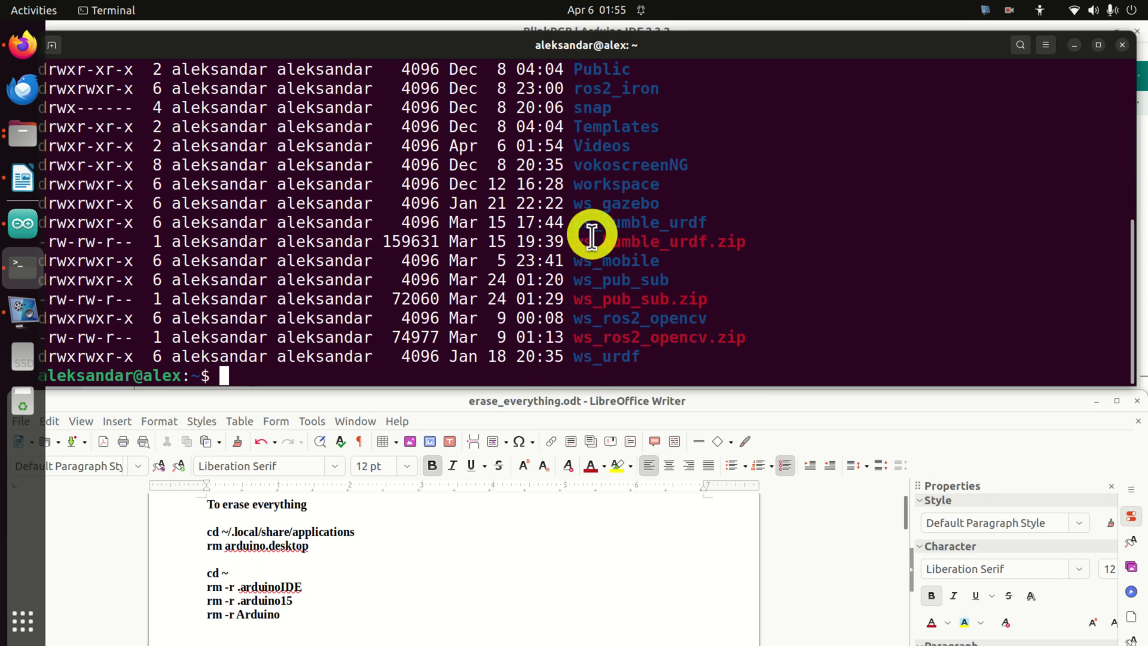
scroll(527, 287, up, 4)
scroll(526, 287, up, 3)
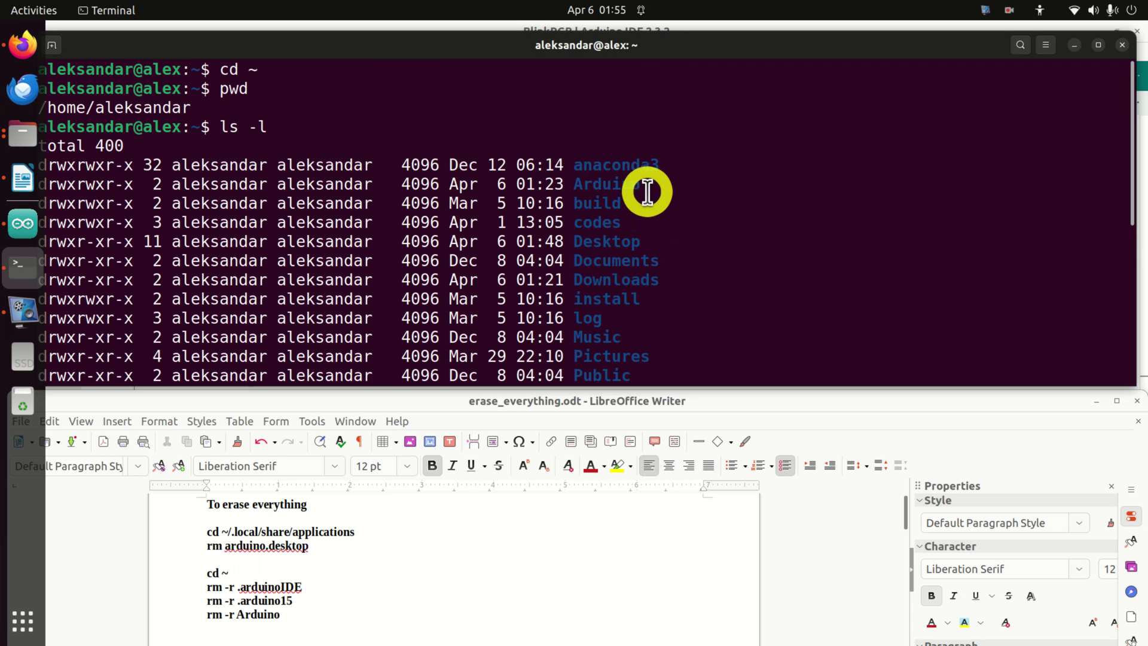
scroll(637, 193, down, 5)
scroll(610, 206, down, 5)
text(cd)
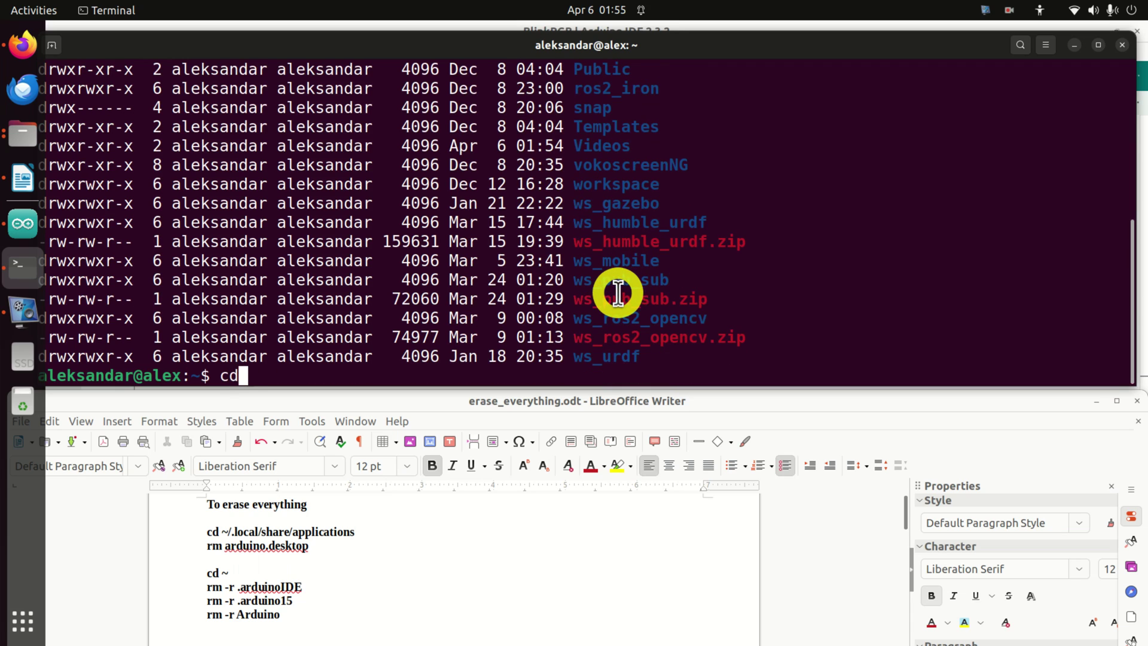
text( Ar)
Step: Enter ~/Arduino to view its AppImage, then return home and list it again
key(Tab)
key(Return)
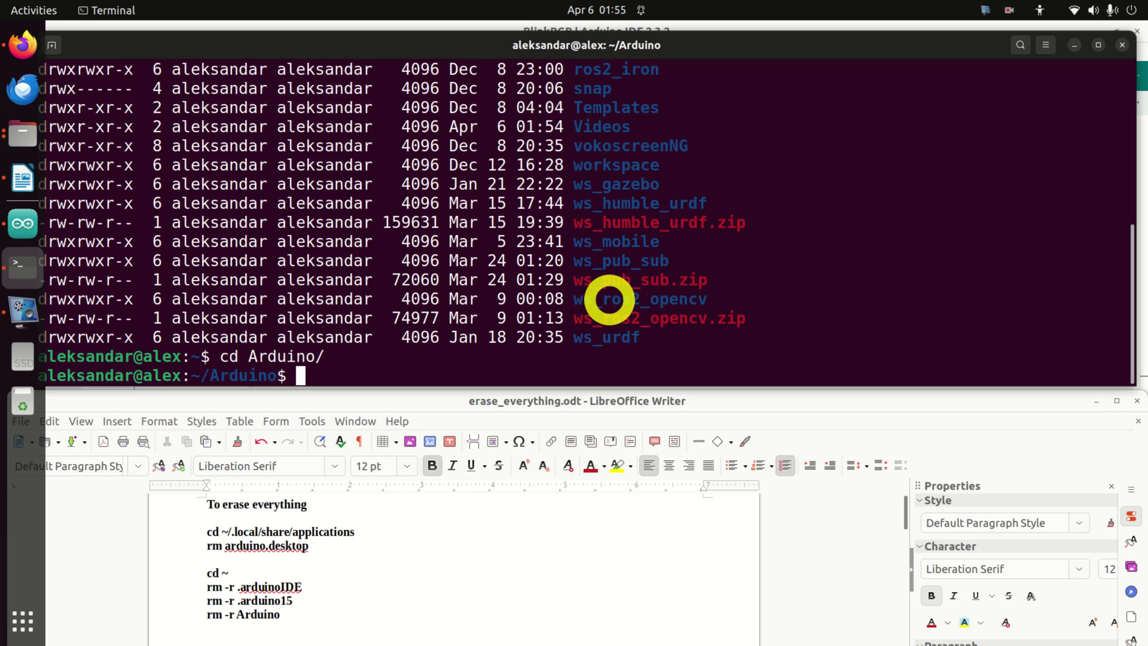
text(ls -l)
key(Return)
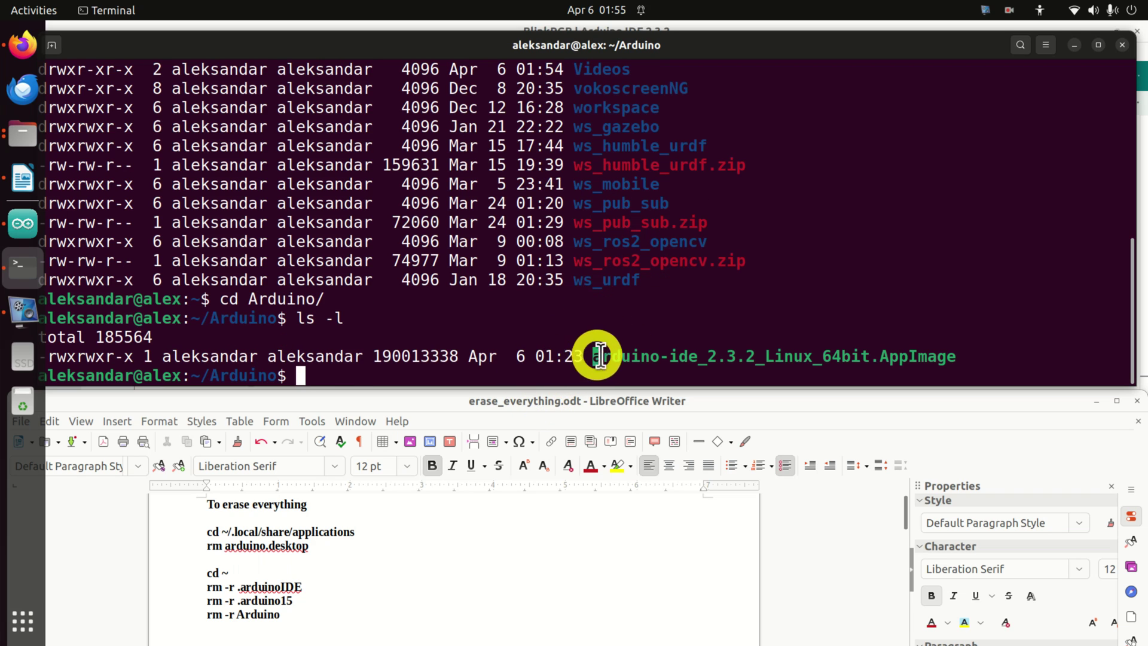
drag(592, 356, 954, 357)
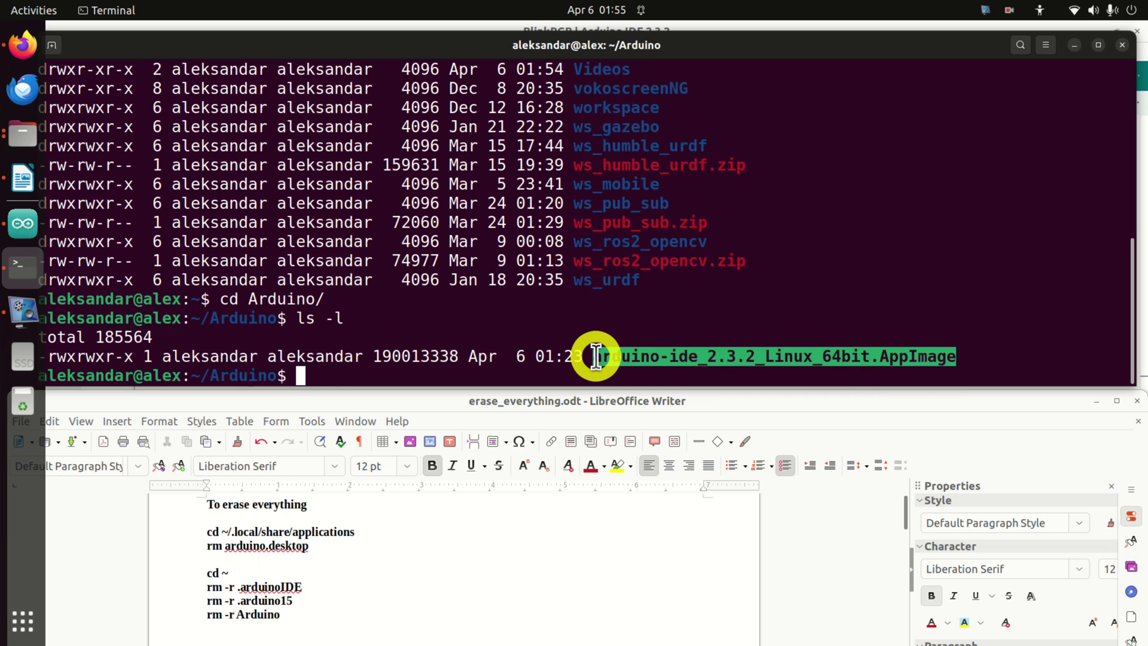
text(cd ~)
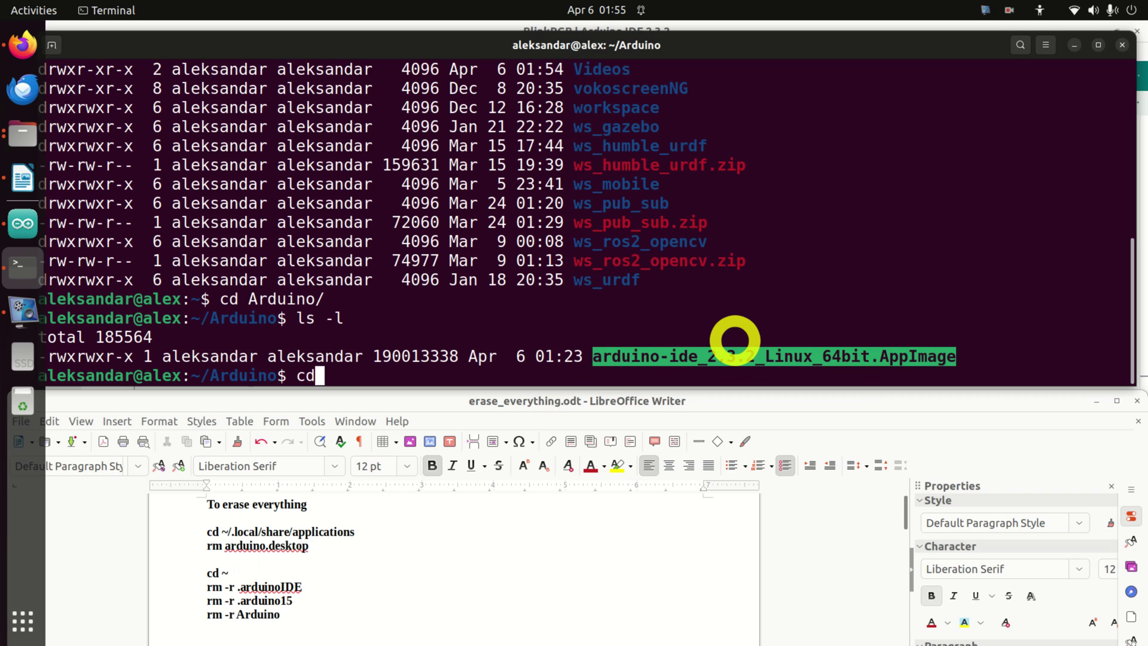
key(Return)
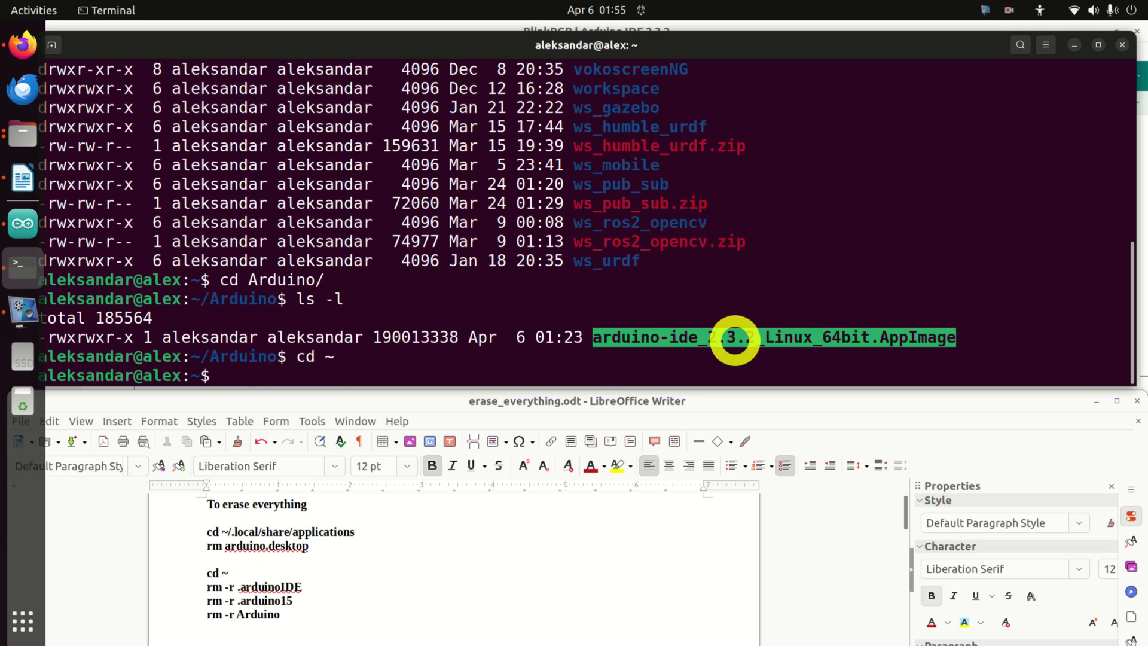
text(ls -l)
key(Return)
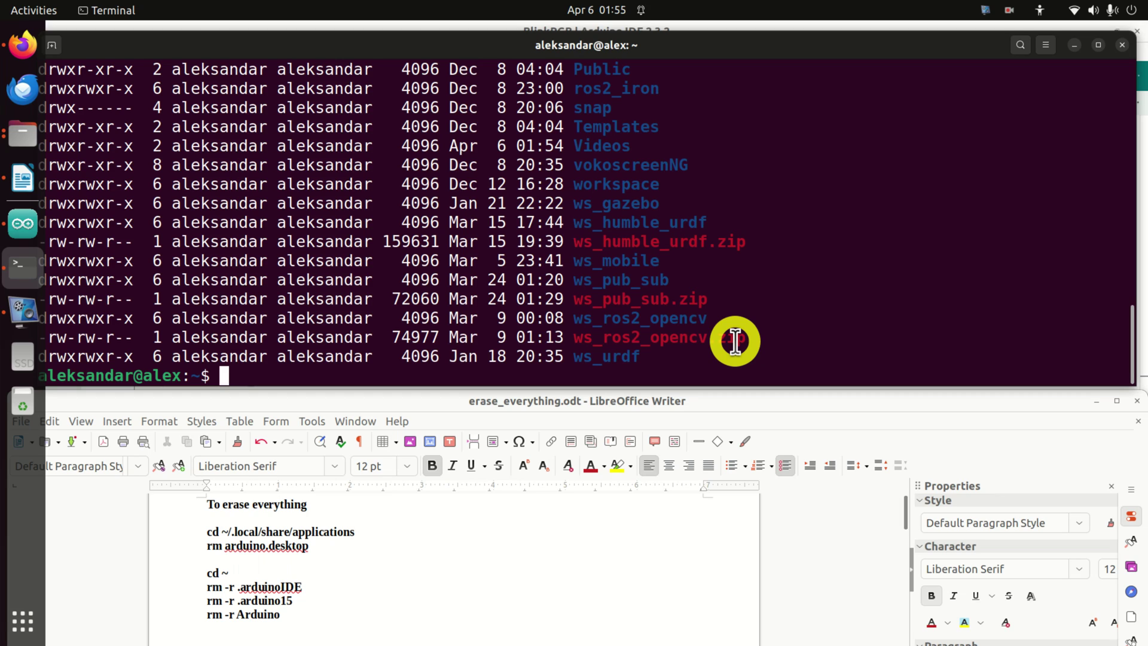
text(r)
text(m )
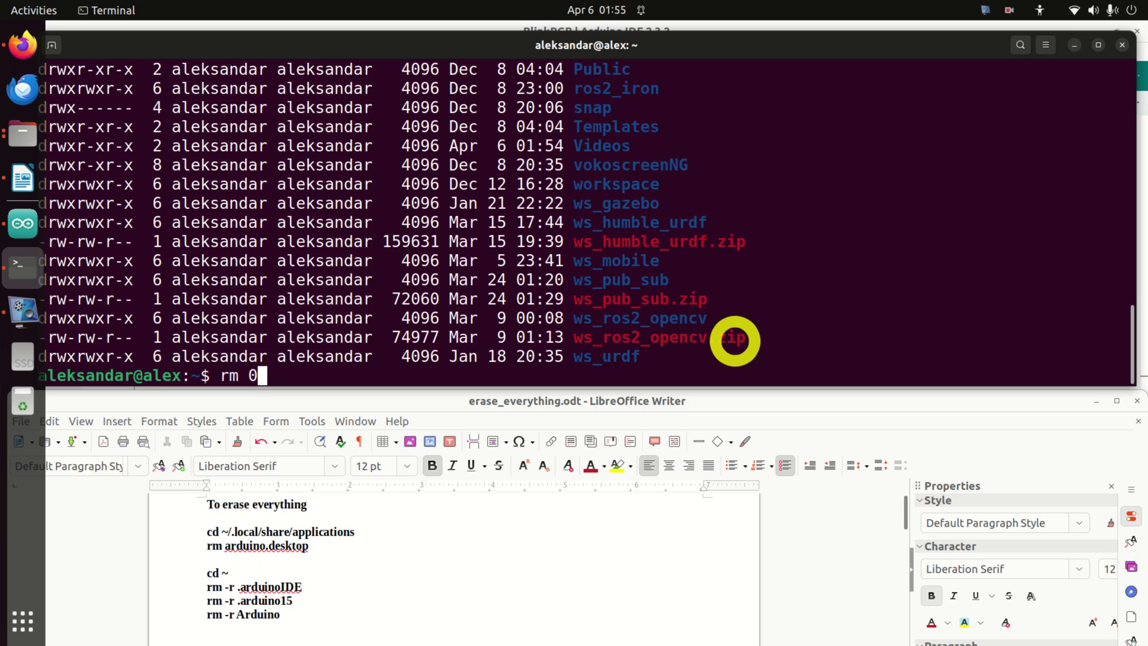
text(-r)
text( Ardui)
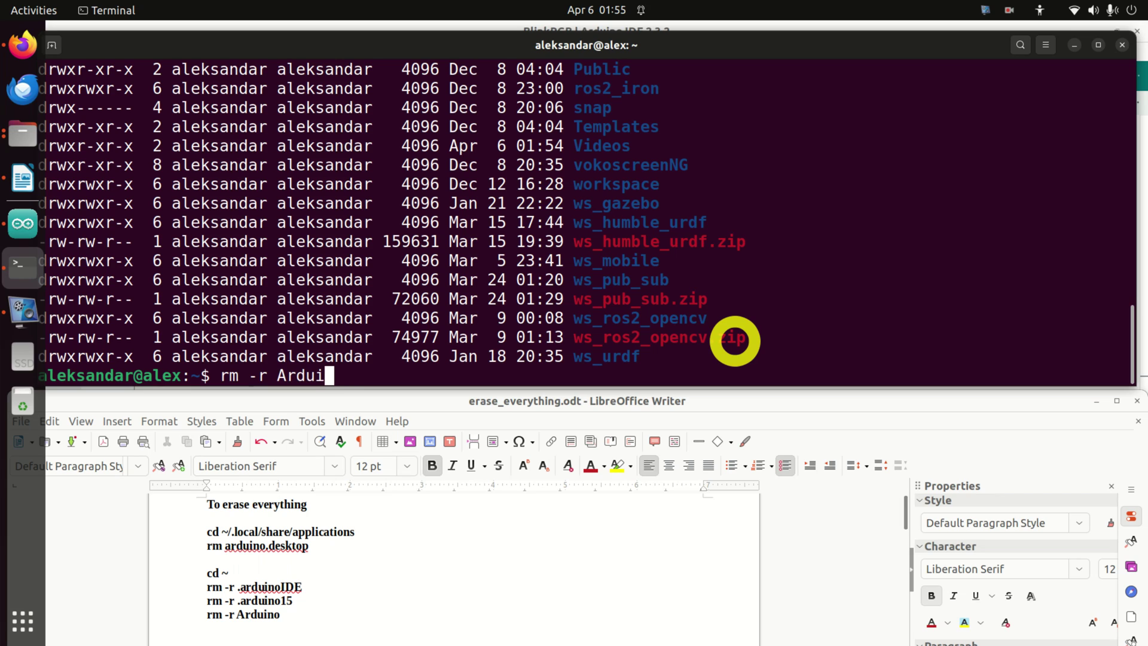
text(ni)
Step: Delete the Arduino folder with rm -r Arduino and re-list home to confirm
key(BackSpace)
text(o)
key(Return)
text(ls -)
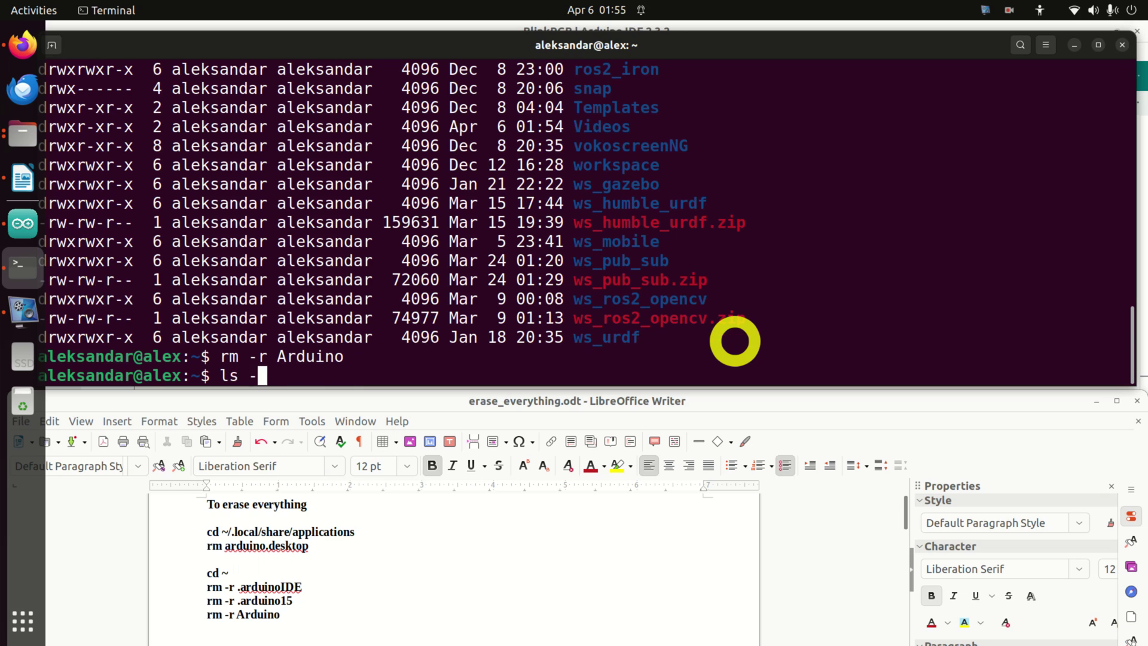
text(l)
key(Return)
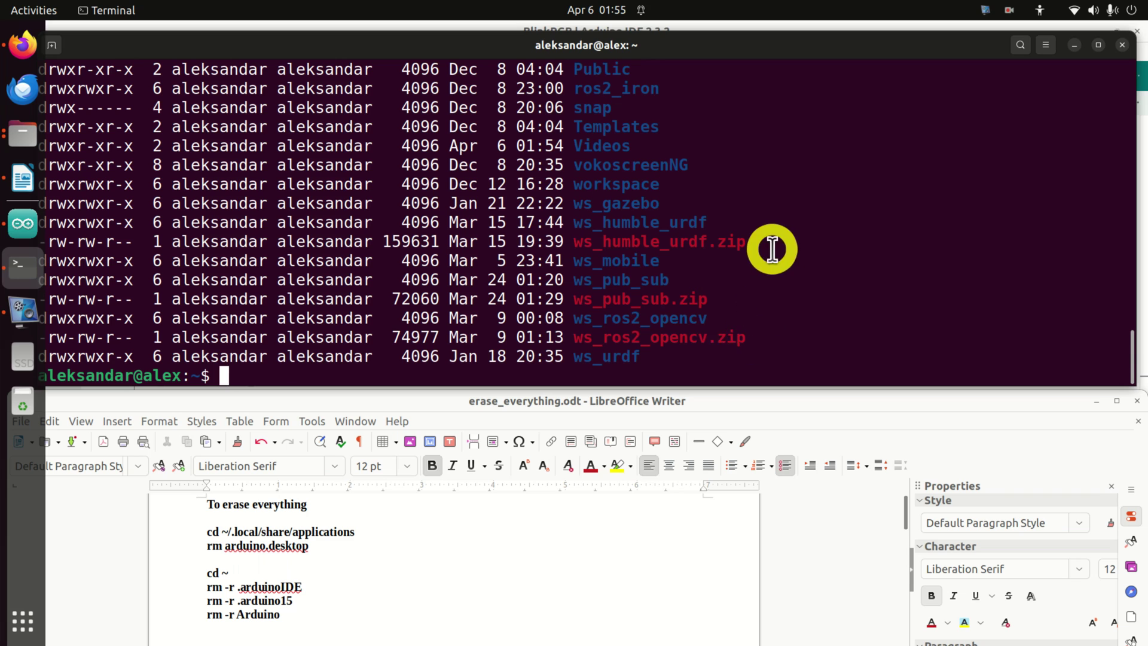
scroll(736, 242, up, 5)
scroll(709, 233, up, 3)
scroll(628, 179, down, 2)
scroll(613, 151, down, 5)
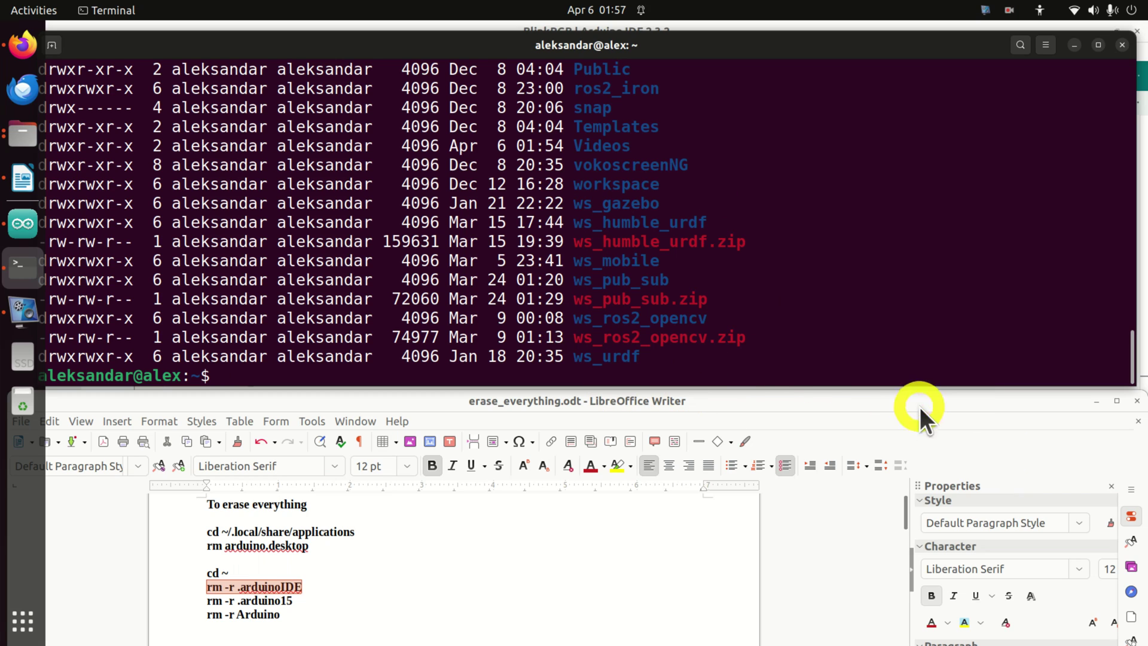
text(ls )
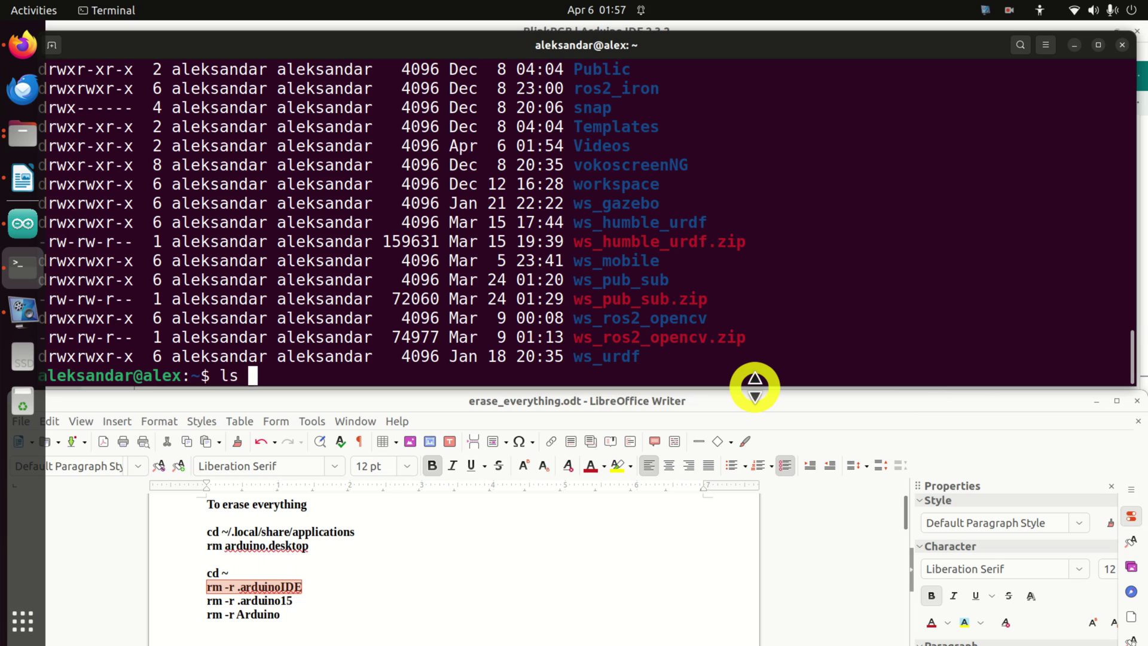
text(-)
text(l)
text(a)
Step: Run ls -la and highlight the hidden .arduino15 and .arduinoIDE folders
key(Return)
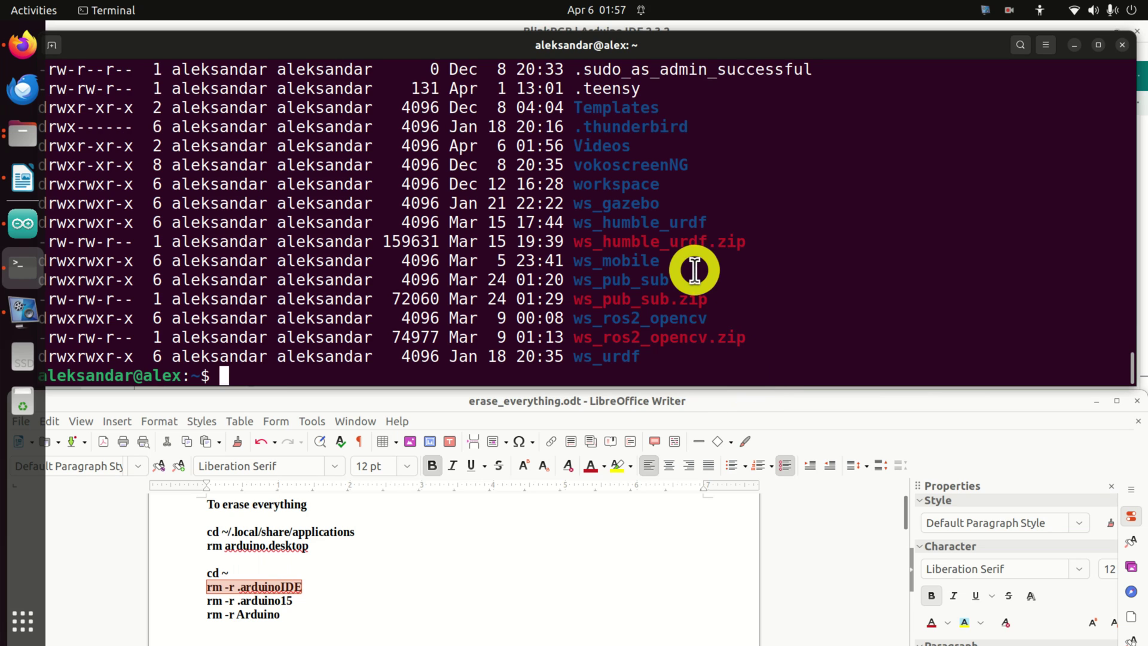
scroll(695, 269, up, 2)
scroll(695, 269, up, 3)
scroll(687, 274, up, 3)
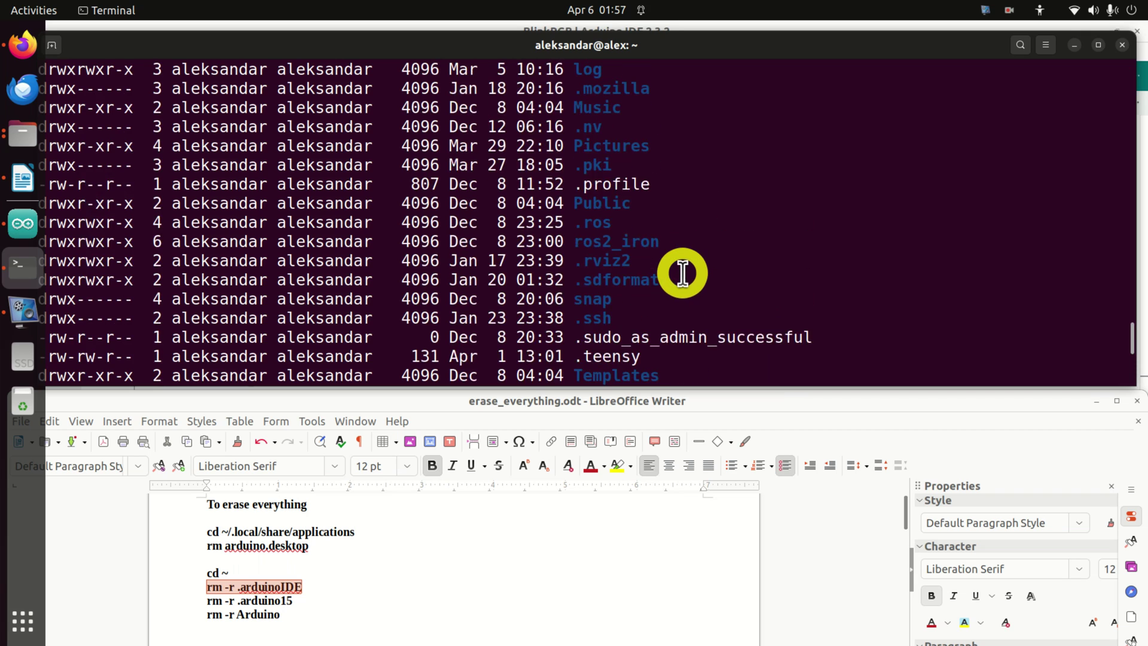
scroll(682, 282, up, 2)
scroll(677, 289, up, 3)
scroll(678, 285, up, 3)
scroll(672, 278, up, 3)
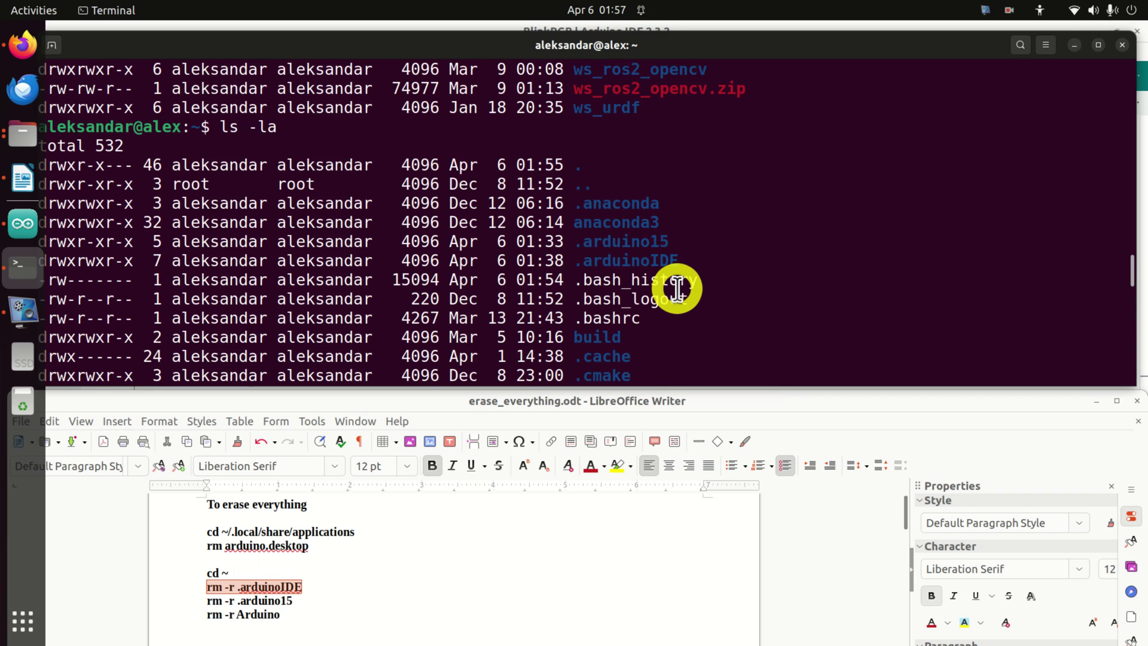
drag(573, 240, 683, 260)
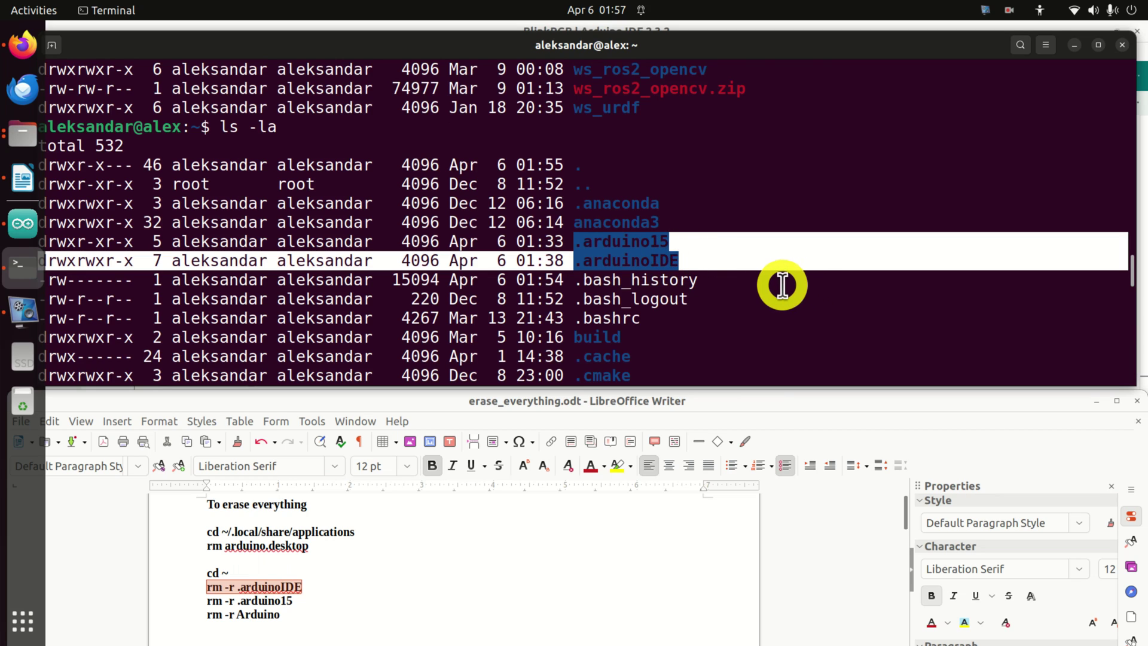
click(771, 274)
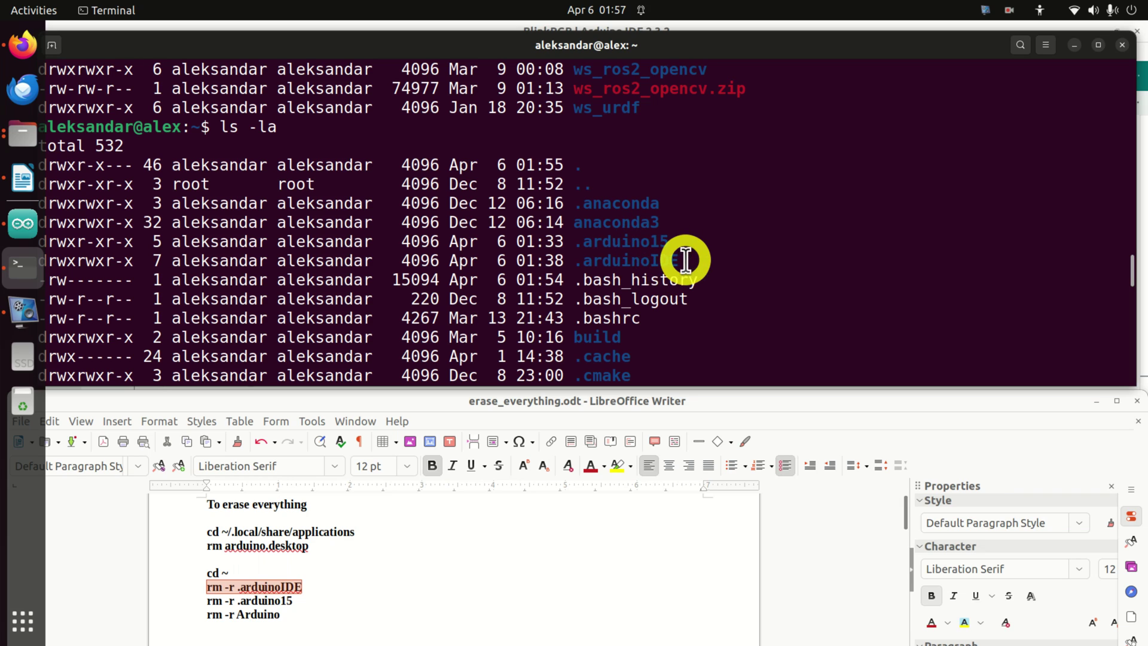
drag(671, 242, 574, 242)
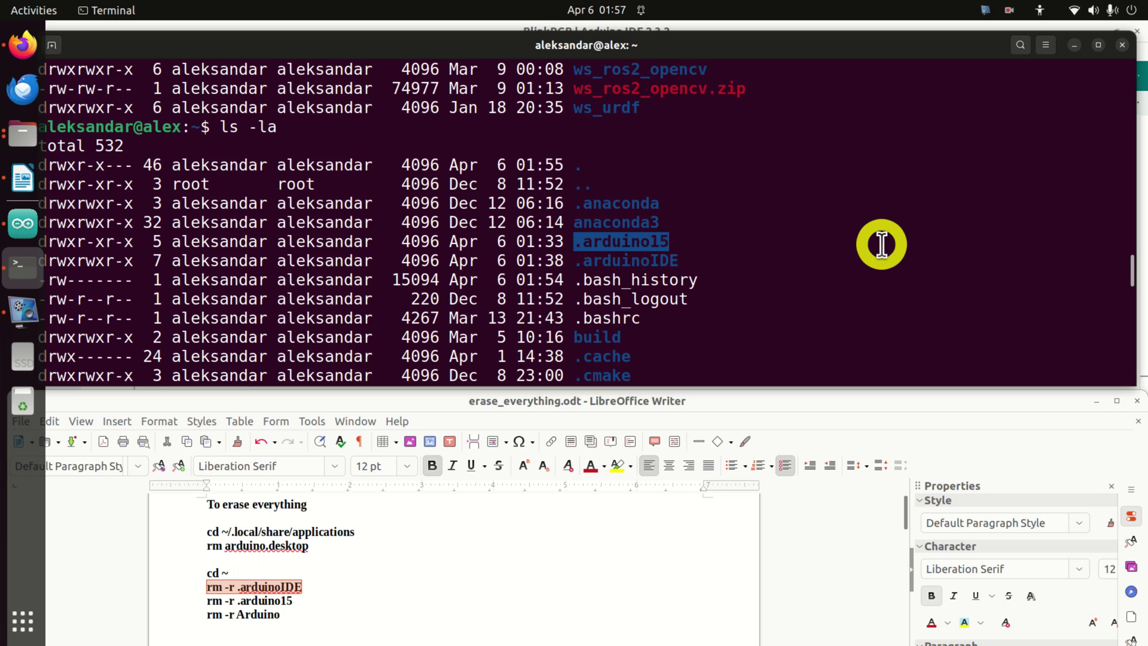
scroll(563, 198, down, 3)
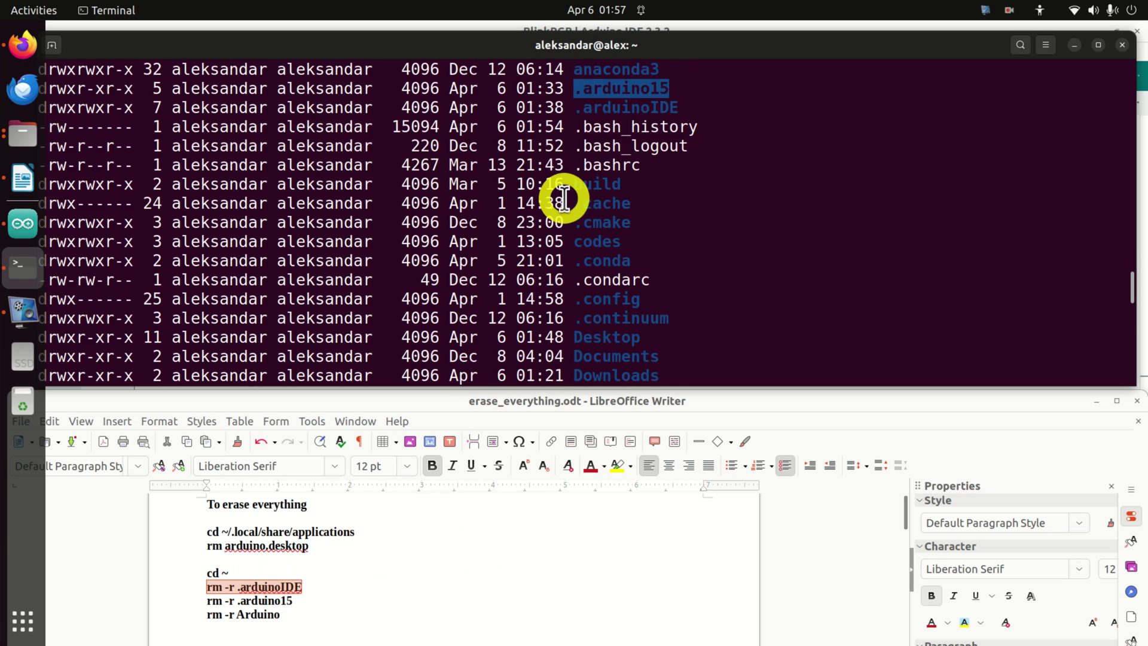
scroll(562, 198, down, 5)
scroll(547, 233, down, 5)
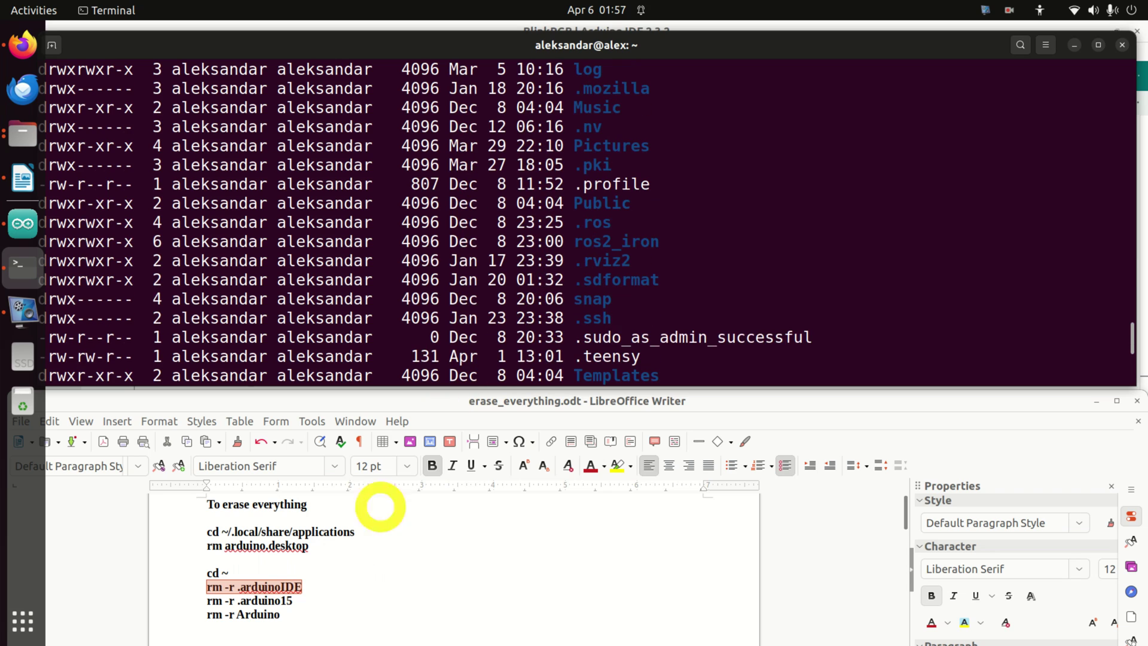
Step: Copy 'rm -r .arduinoIDE' from the document and run it in the terminal
click(315, 552)
scroll(448, 251, down, 5)
scroll(484, 269, down, 3)
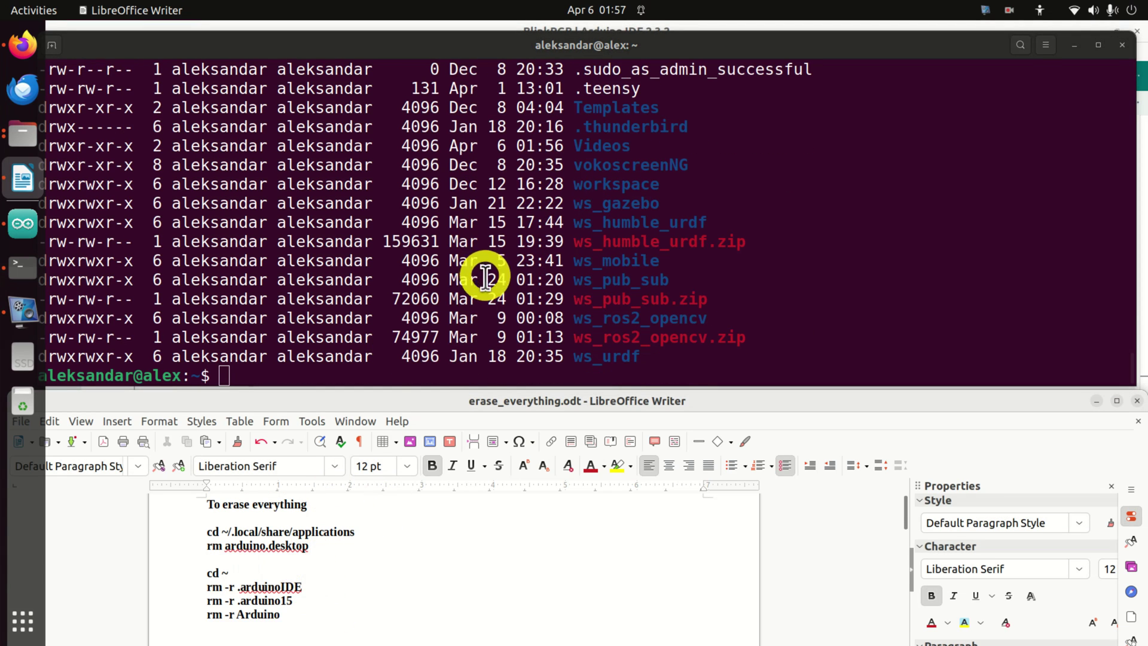
drag(302, 587, 208, 590)
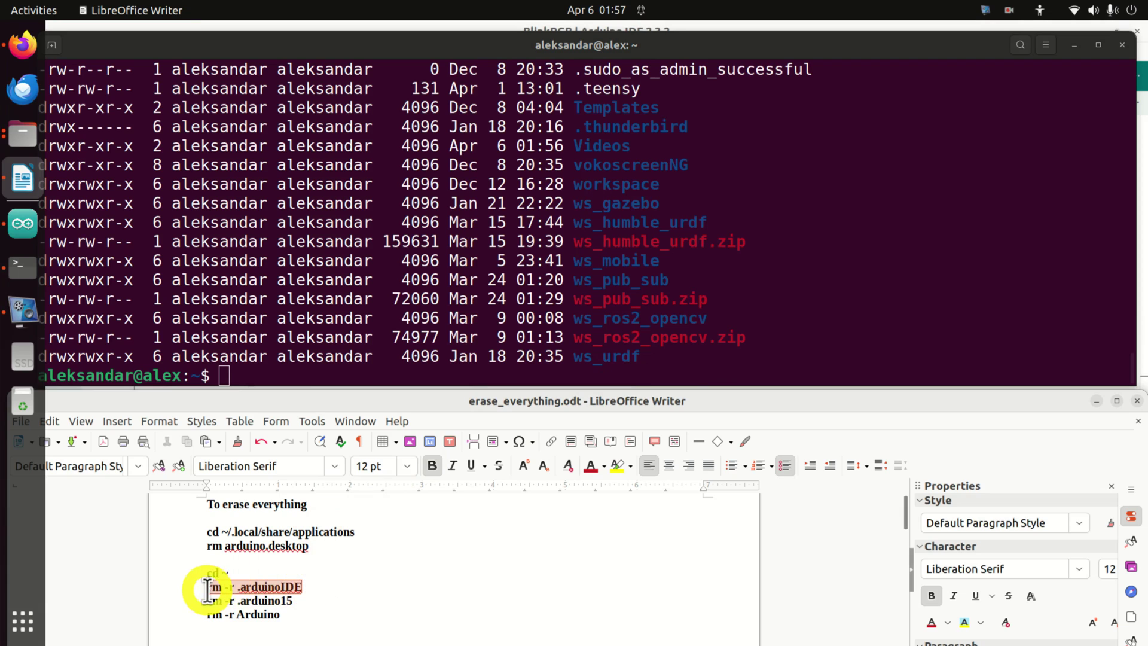
right_click(208, 590)
click(311, 408)
click(242, 377)
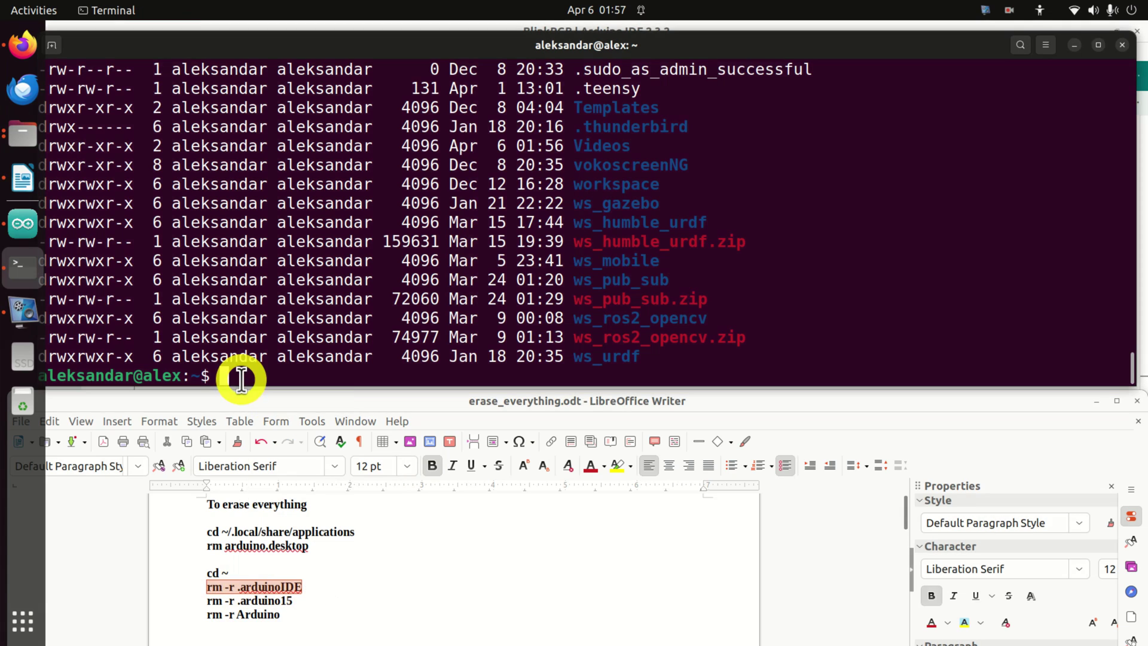
right_click(242, 377)
click(295, 423)
key(Return)
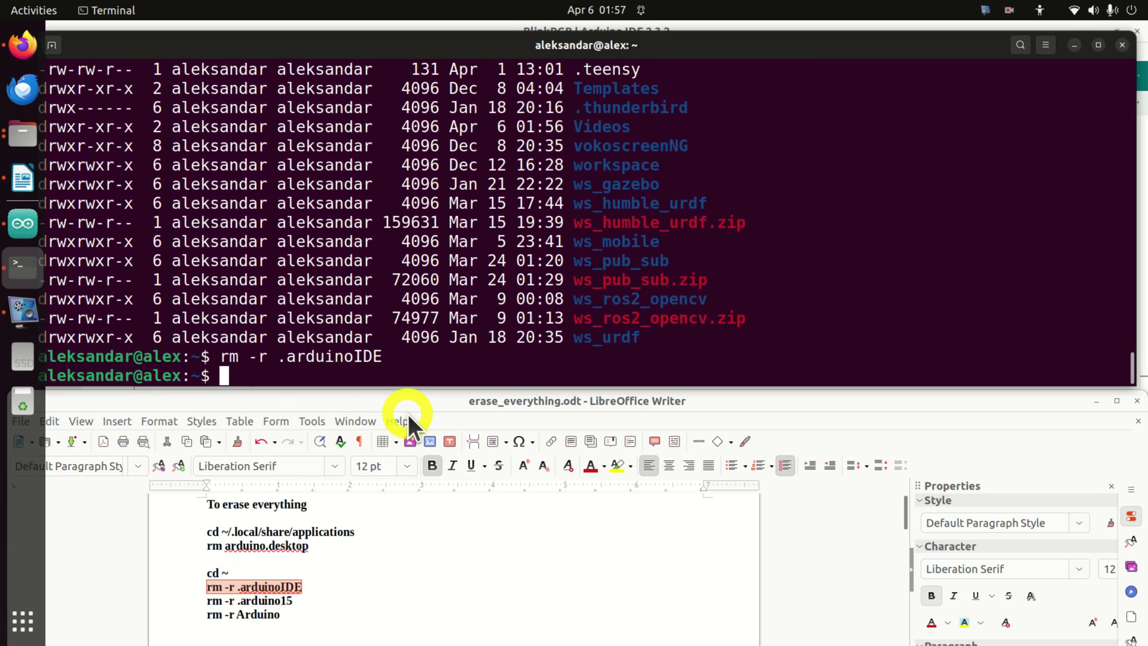
Step: Copy 'rm -r .arduino15' from the document and run it in the terminal
drag(292, 601, 199, 602)
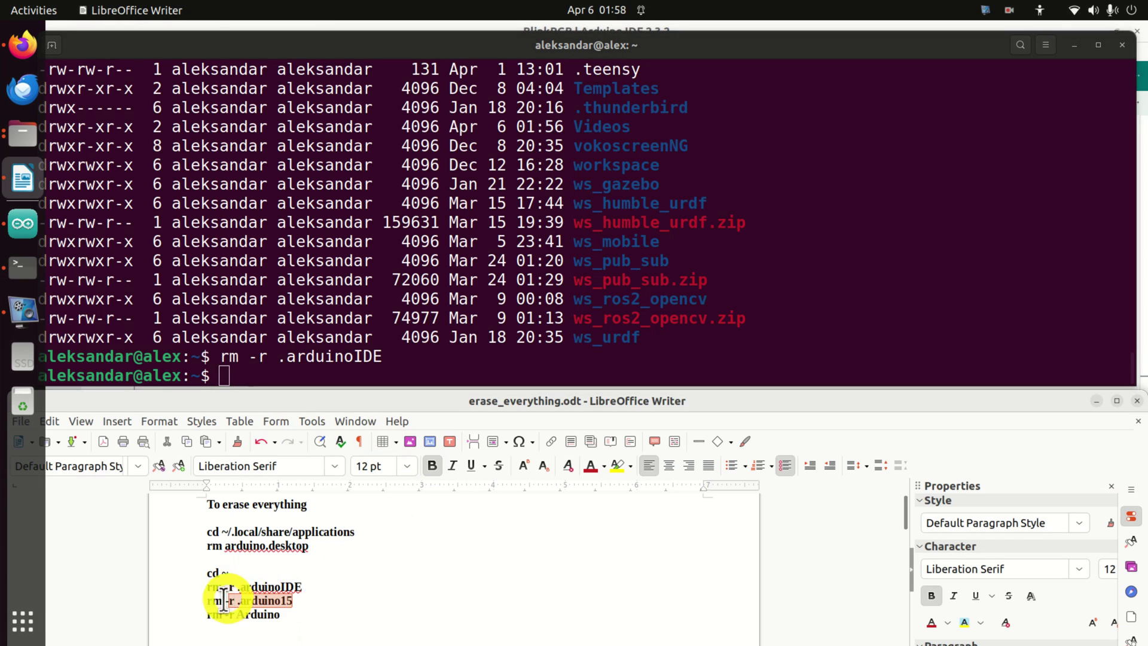
right_click(209, 601)
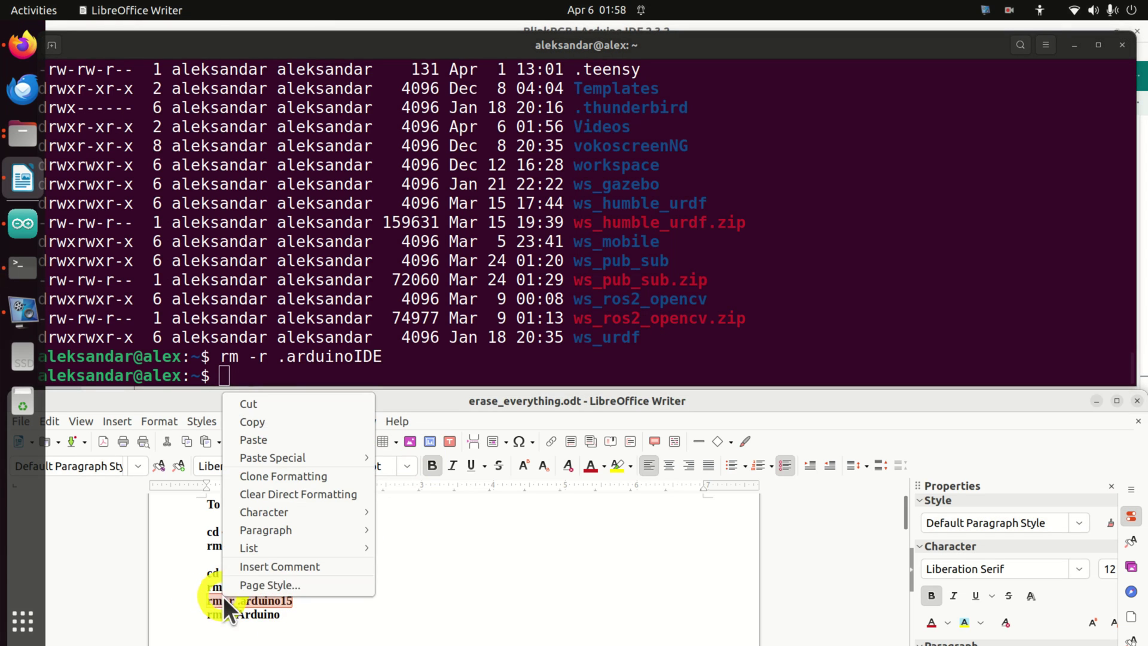
click(281, 428)
right_click(258, 372)
click(297, 421)
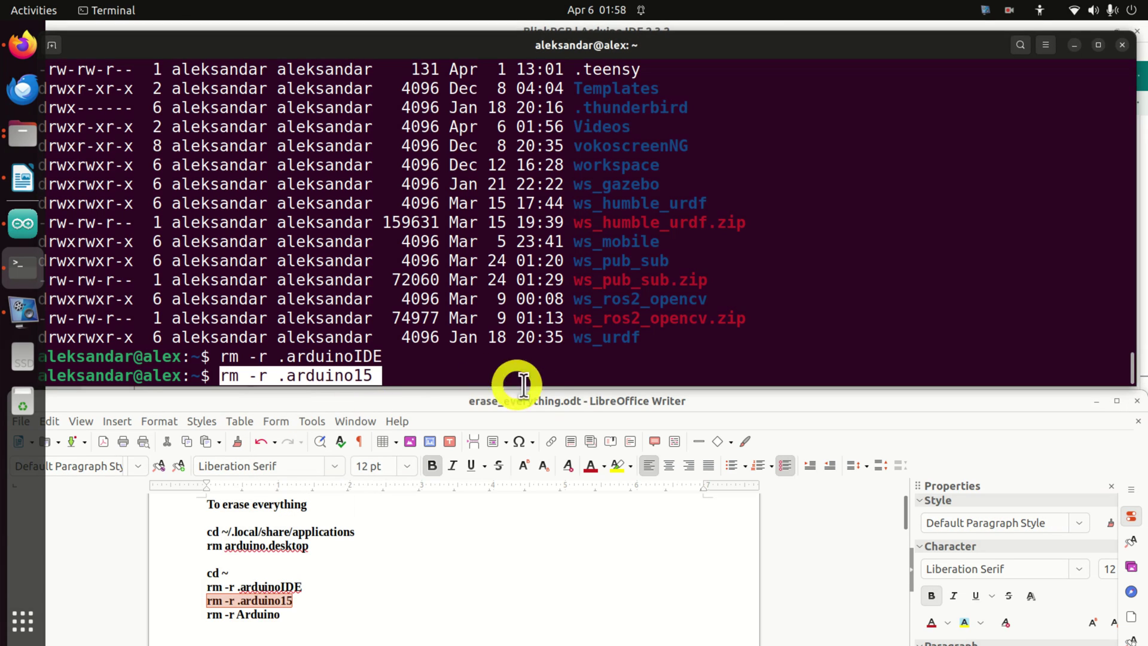
key(Return)
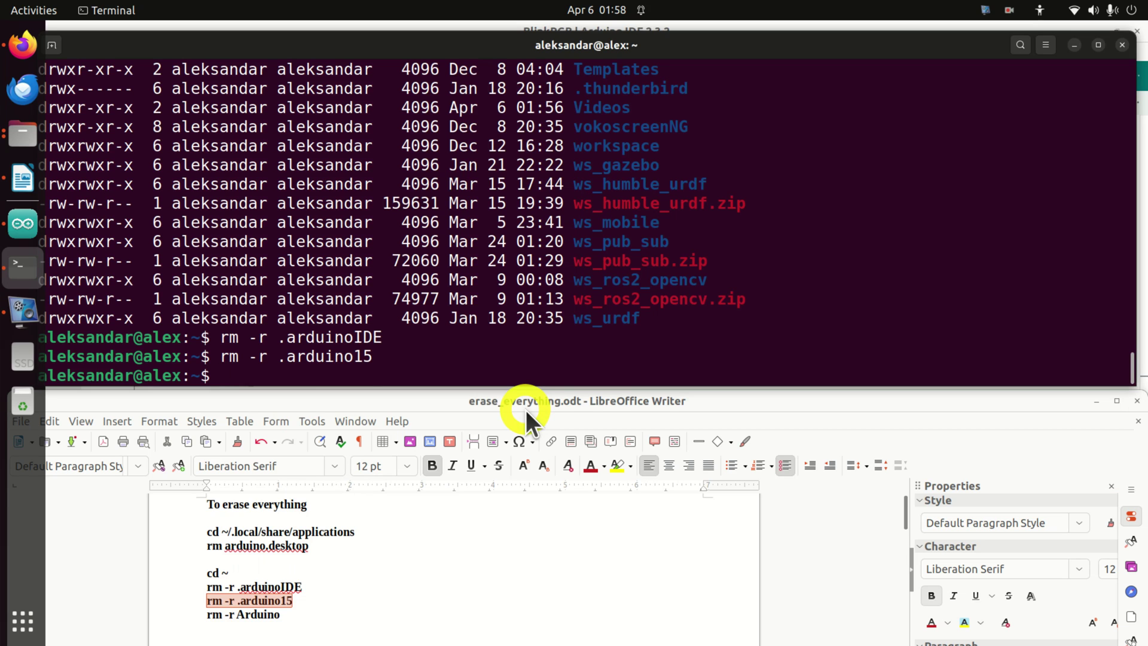
click(22, 622)
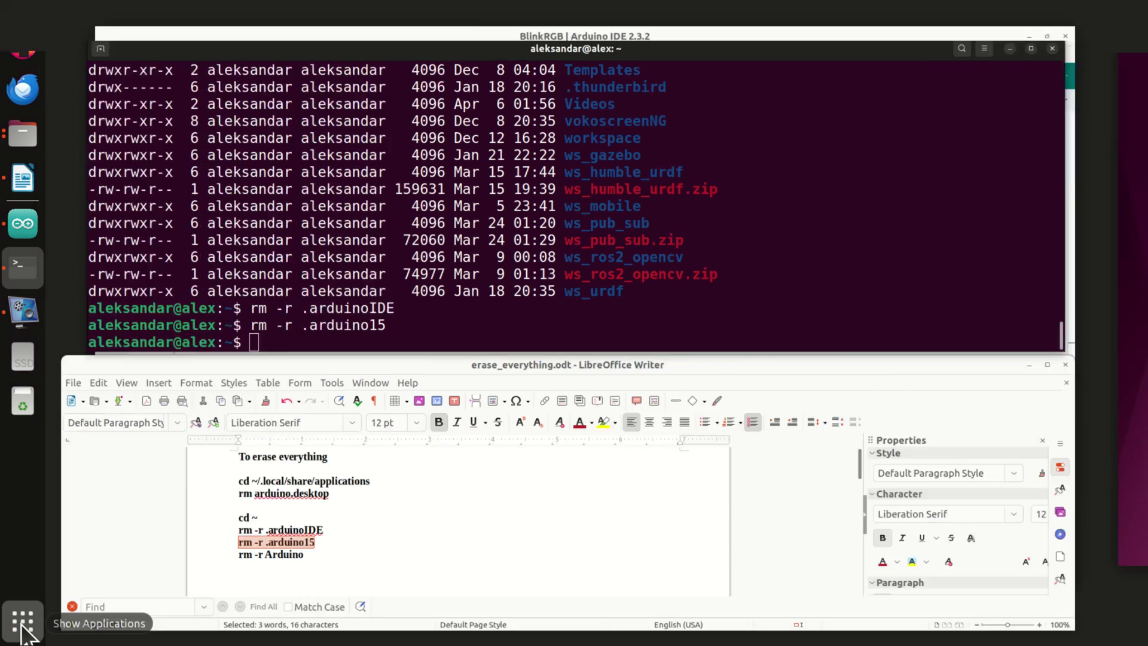
text(ar)
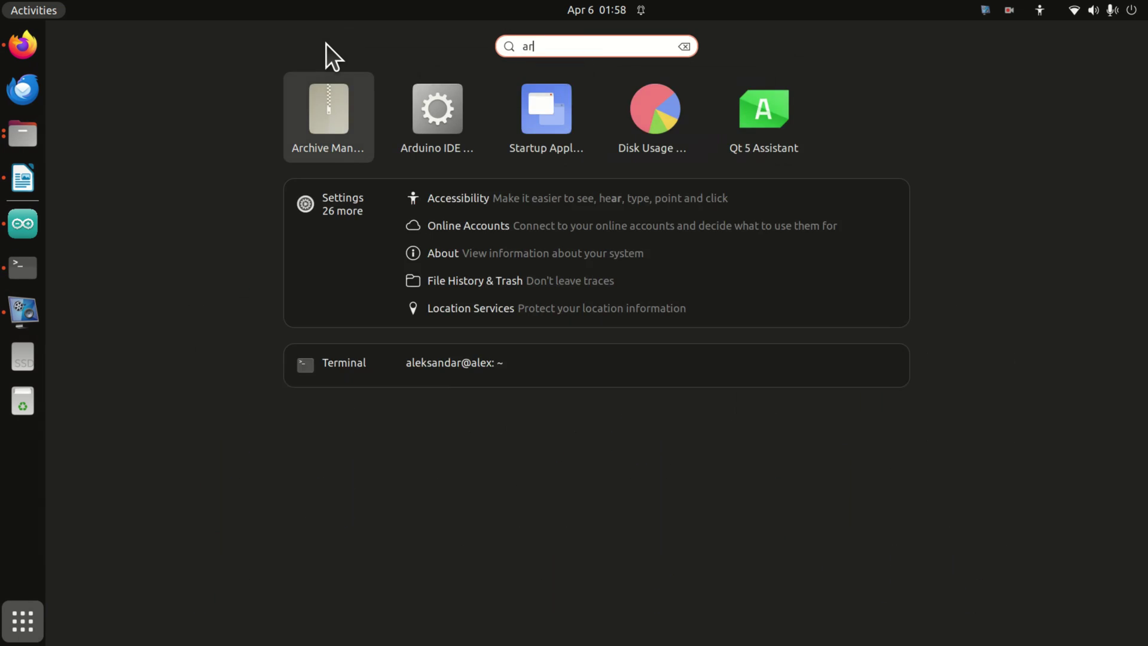
text(dui)
key(BackSpace)
text(n)
key(BackSpace)
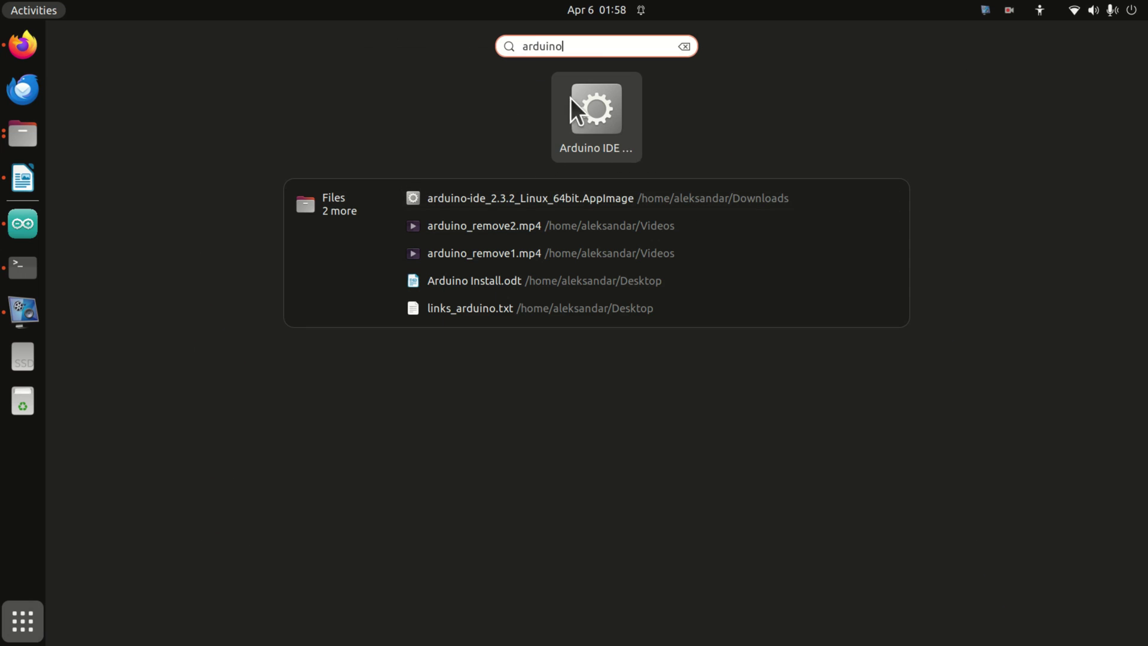
click(608, 128)
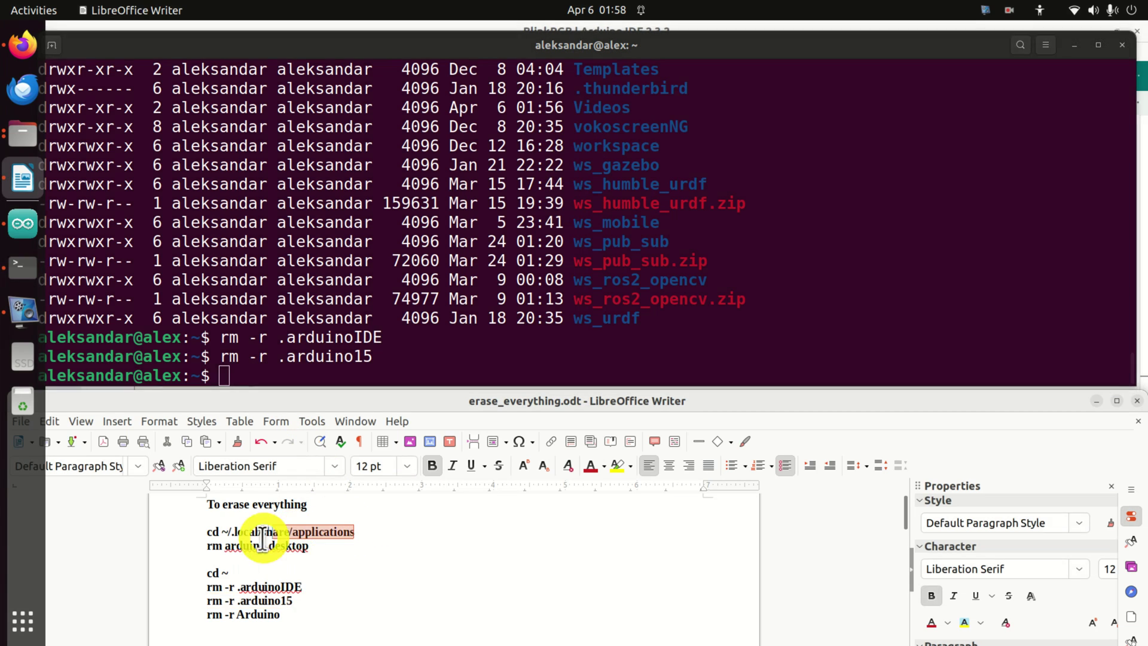
Step: Paste and run cd ~/.local/share/applications, then list it to locate arduino.desktop
drag(360, 531, 207, 531)
right_click(220, 531)
click(252, 357)
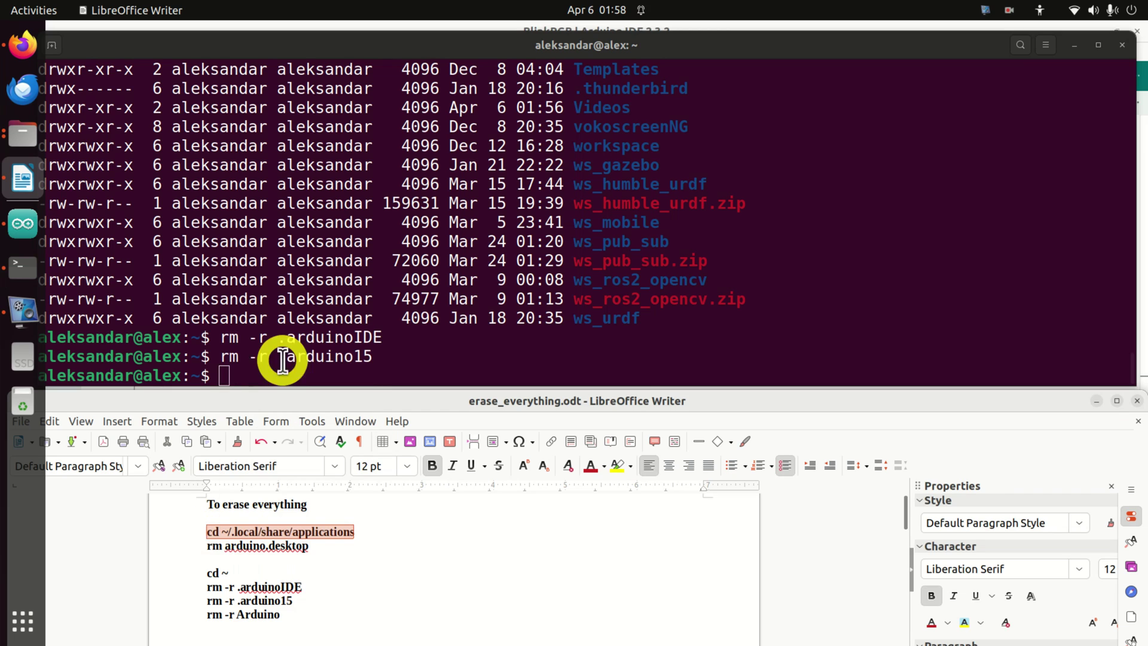
right_click(270, 373)
click(306, 417)
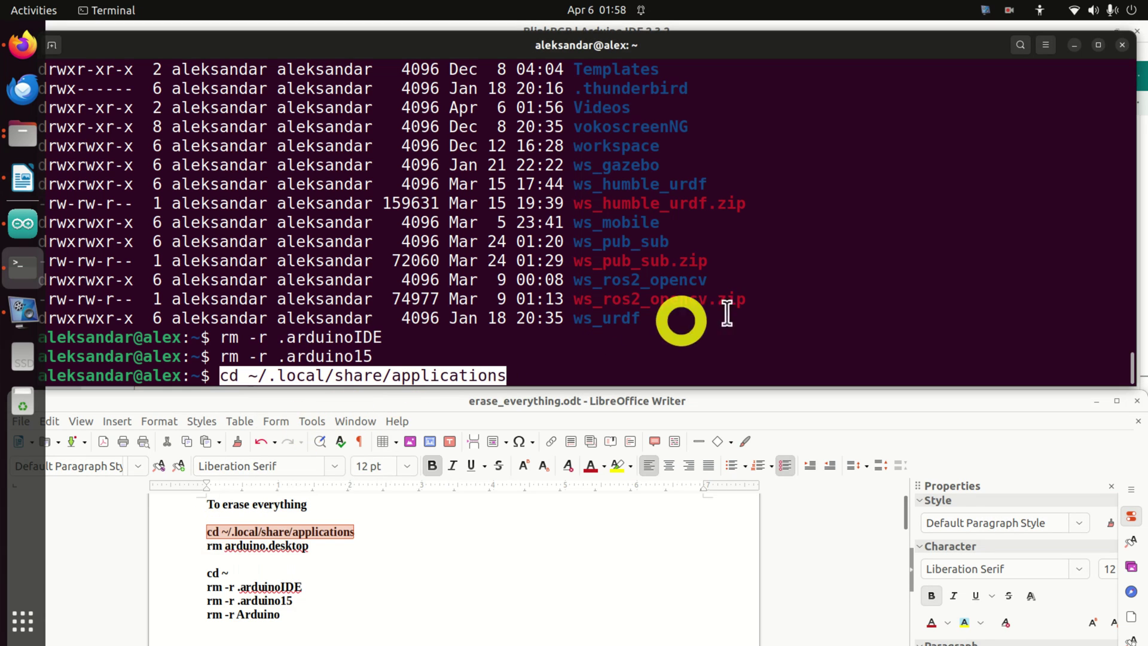
key(Return)
text(ls -la)
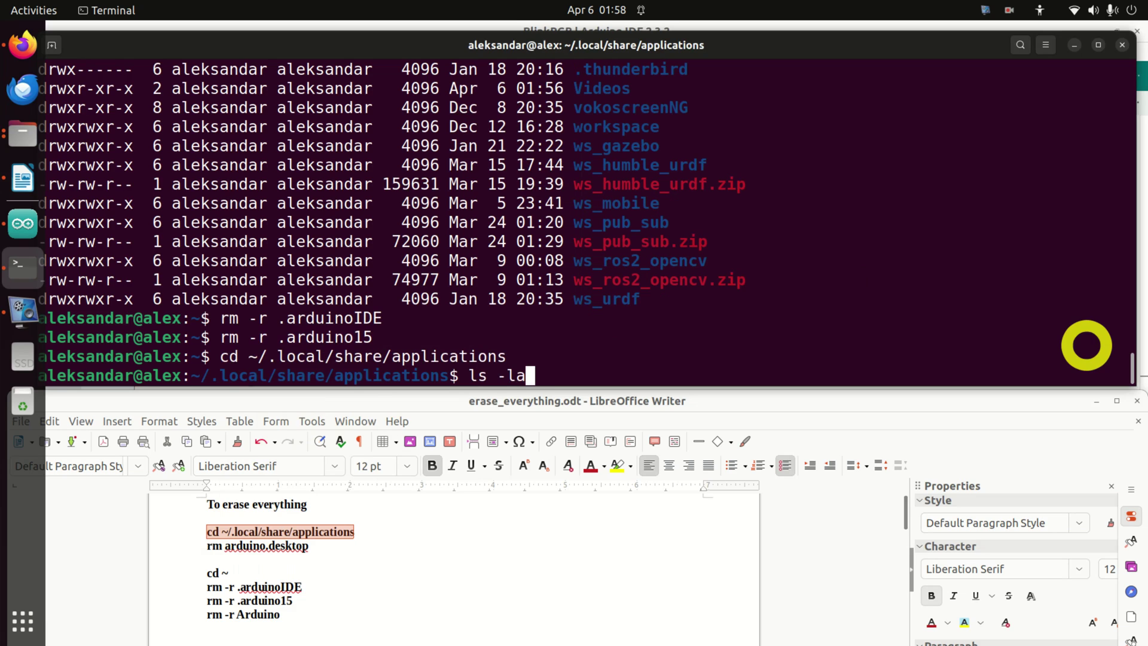
key(Return)
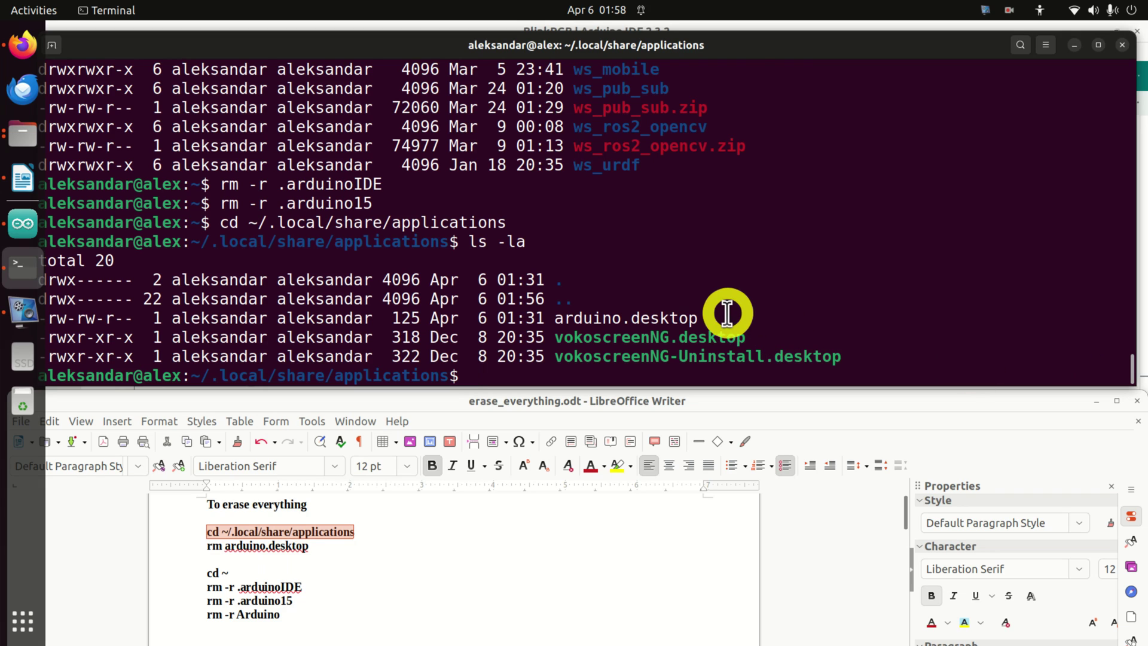
drag(699, 317, 555, 318)
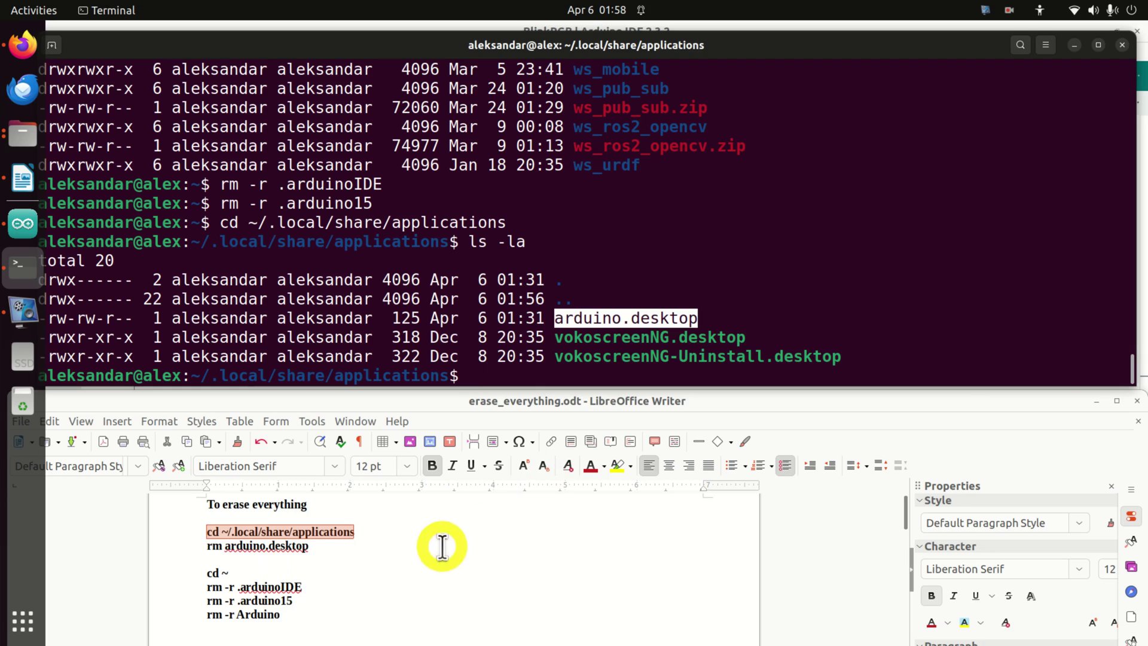
Step: Copy 'rm arduino.desktop' from the document and run it to delete the launcher
click(329, 556)
drag(307, 546, 208, 545)
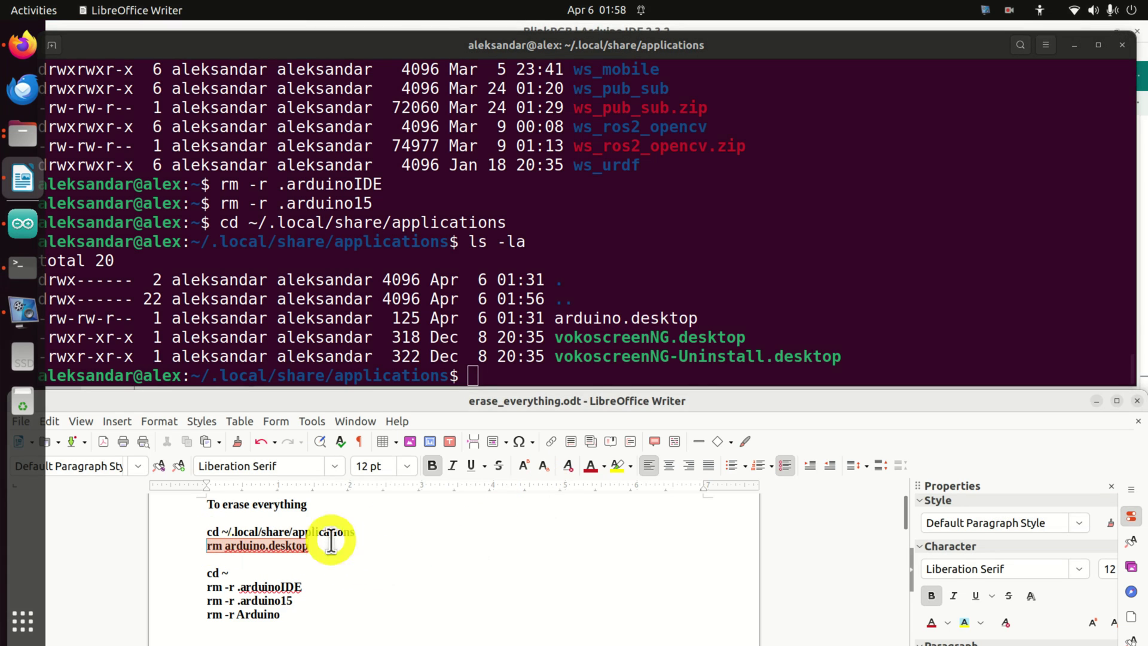
right_click(644, 377)
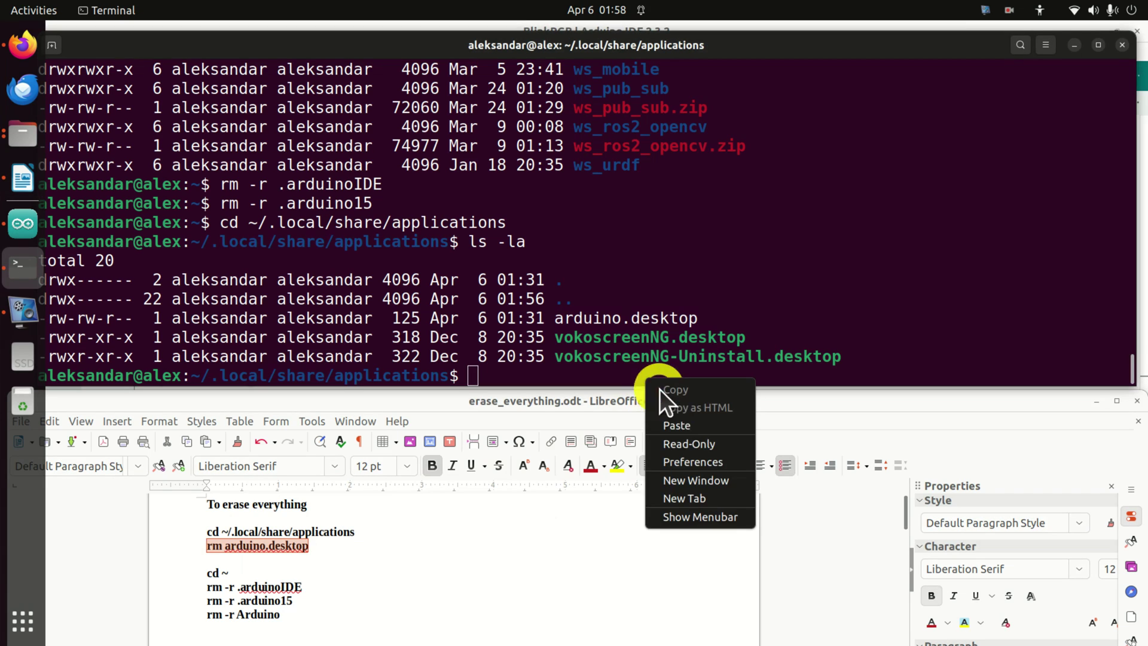
click(684, 425)
key(Return)
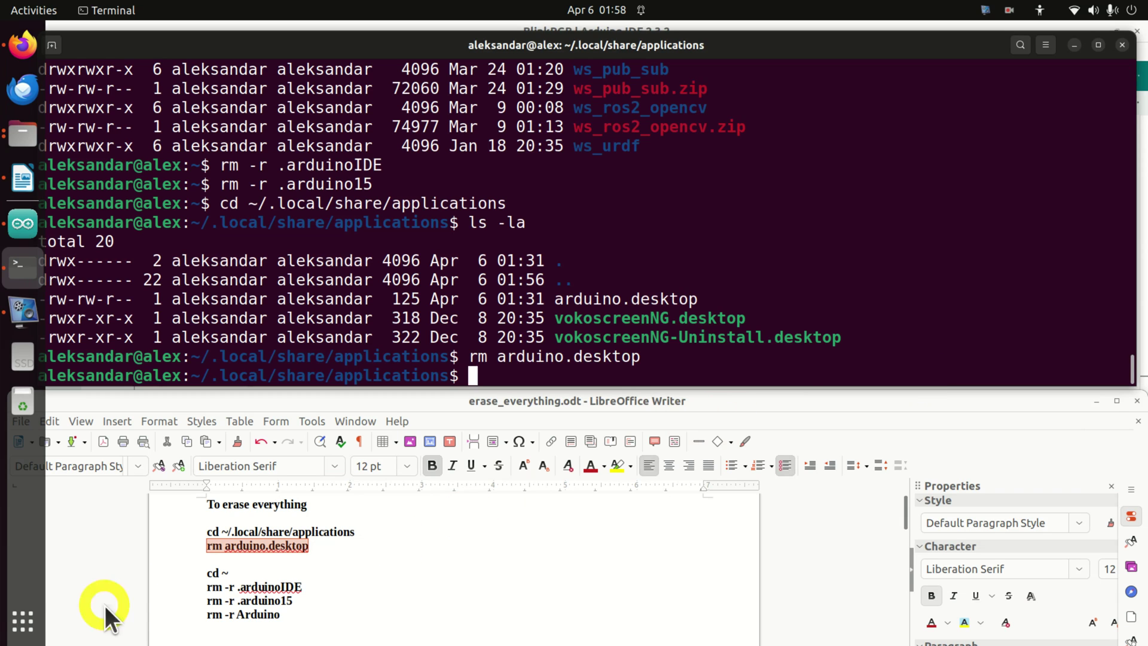
Step: Open the GNOME applications overview to search for arduino
click(23, 620)
text(ardui)
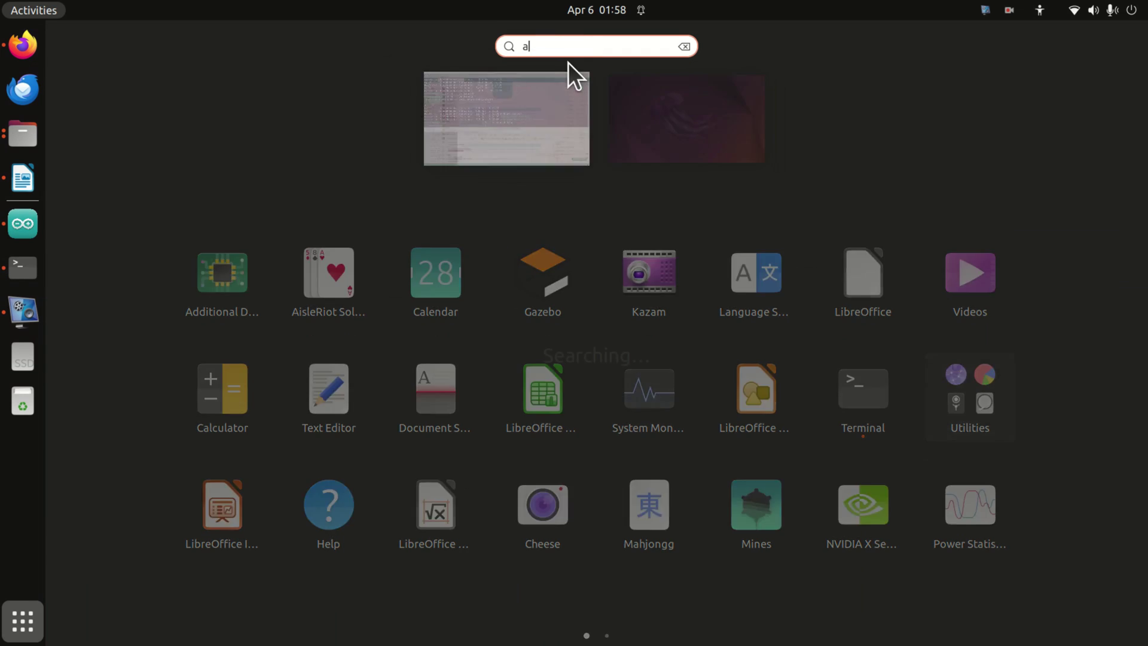